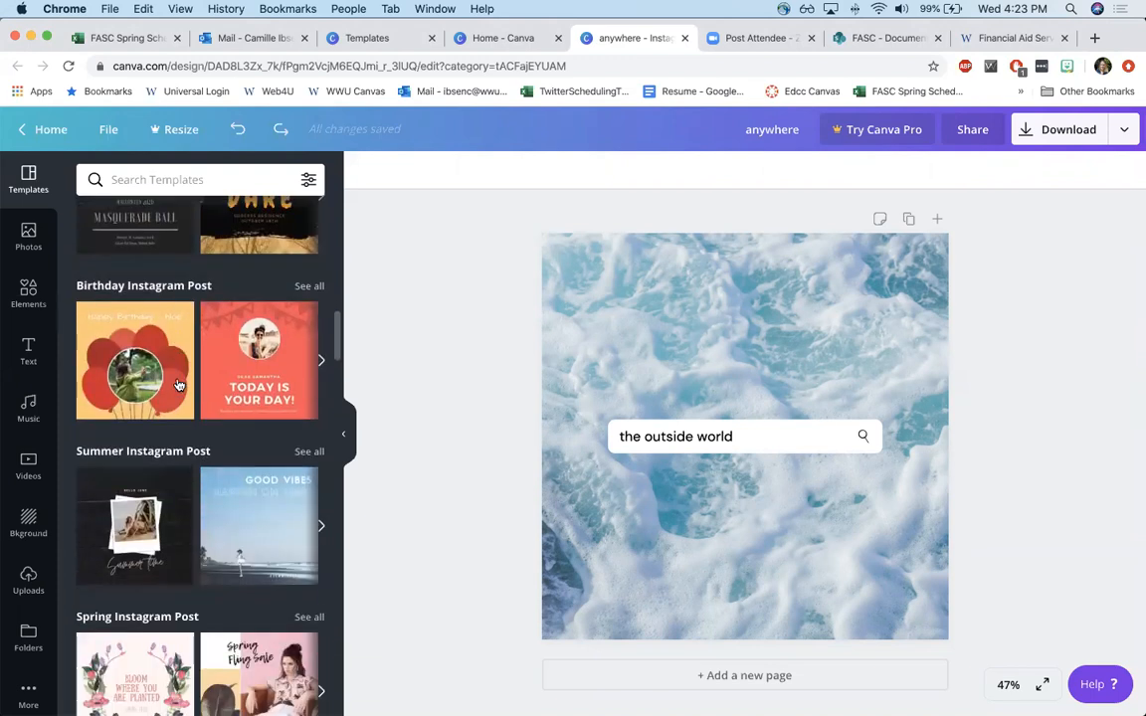
scroll(179, 383, "down", 5)
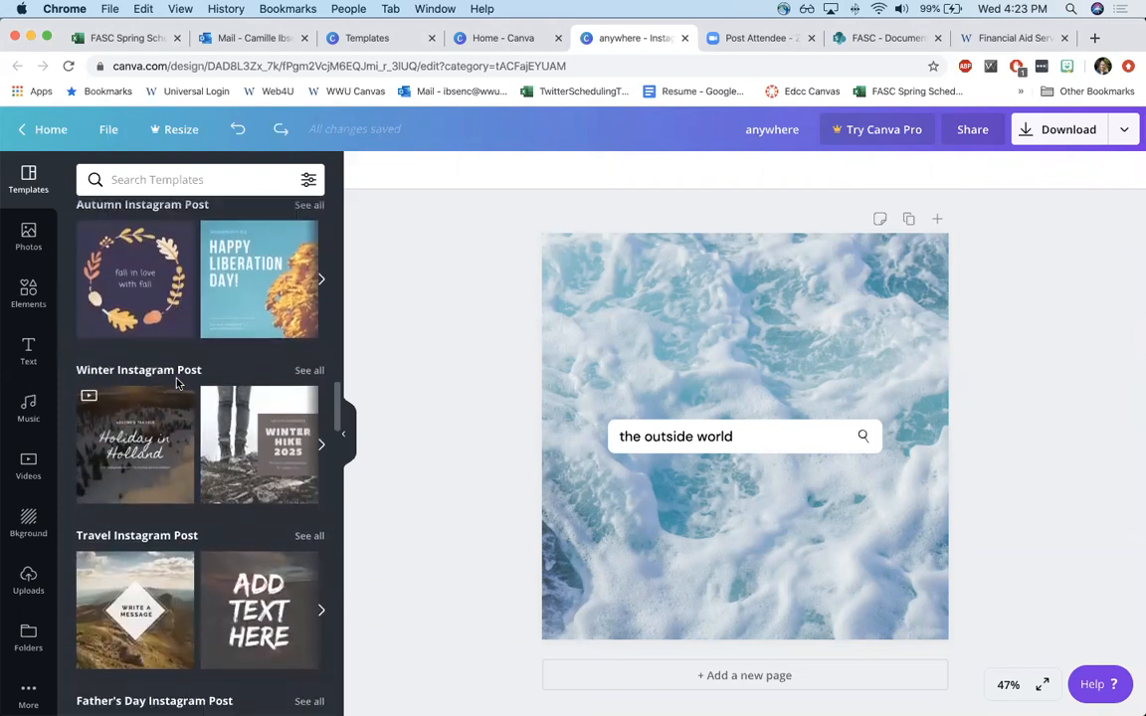
scroll(177, 383, "down", 5)
scroll(177, 384, "down", 8)
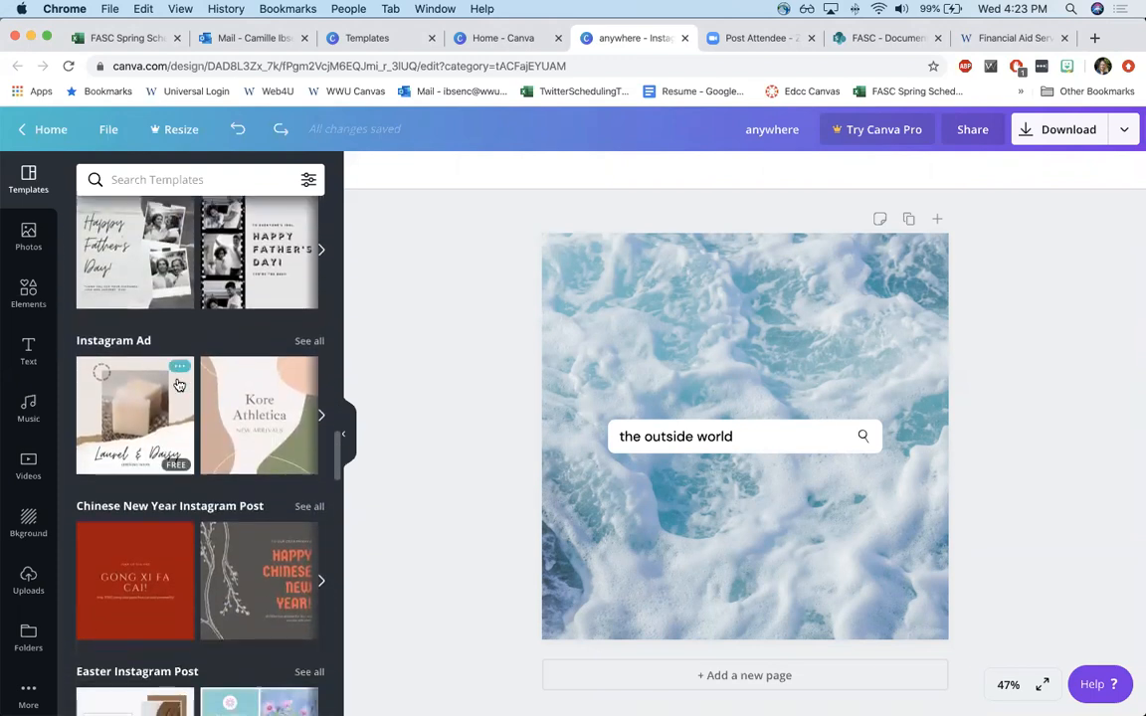
scroll(177, 384, "down", 8)
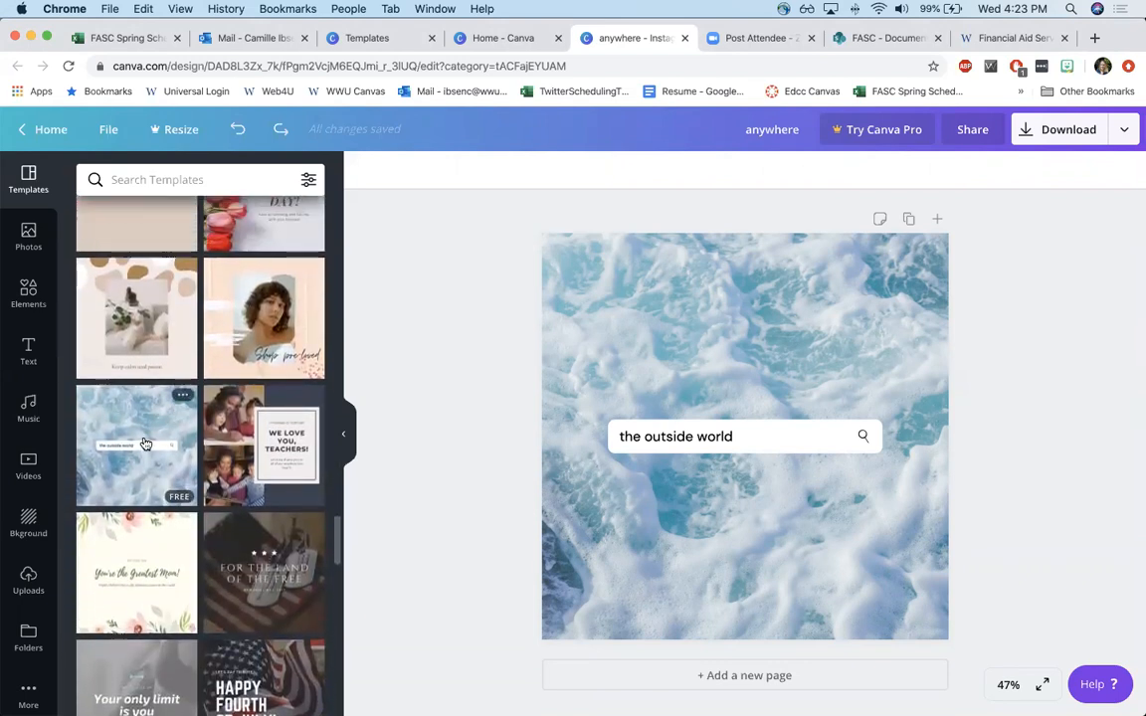
- Replace the search bar text "the outside world" with "How do I apply for financial aid?"
left_click(685, 442)
left_click(685, 438)
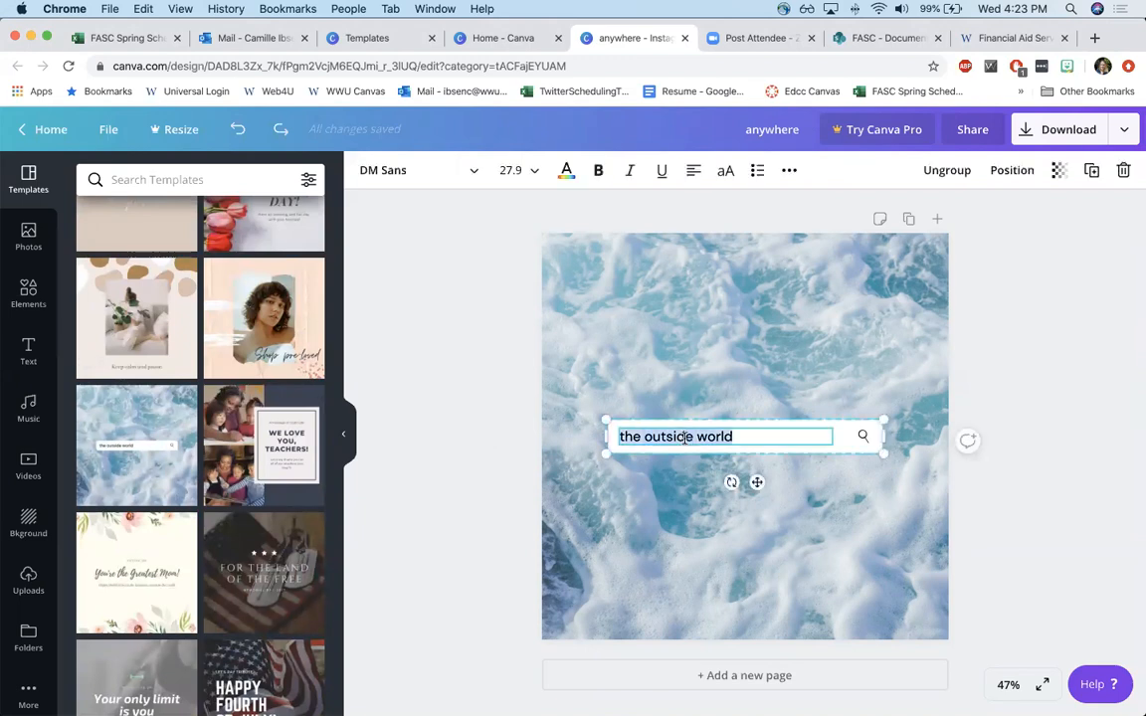
type("How do")
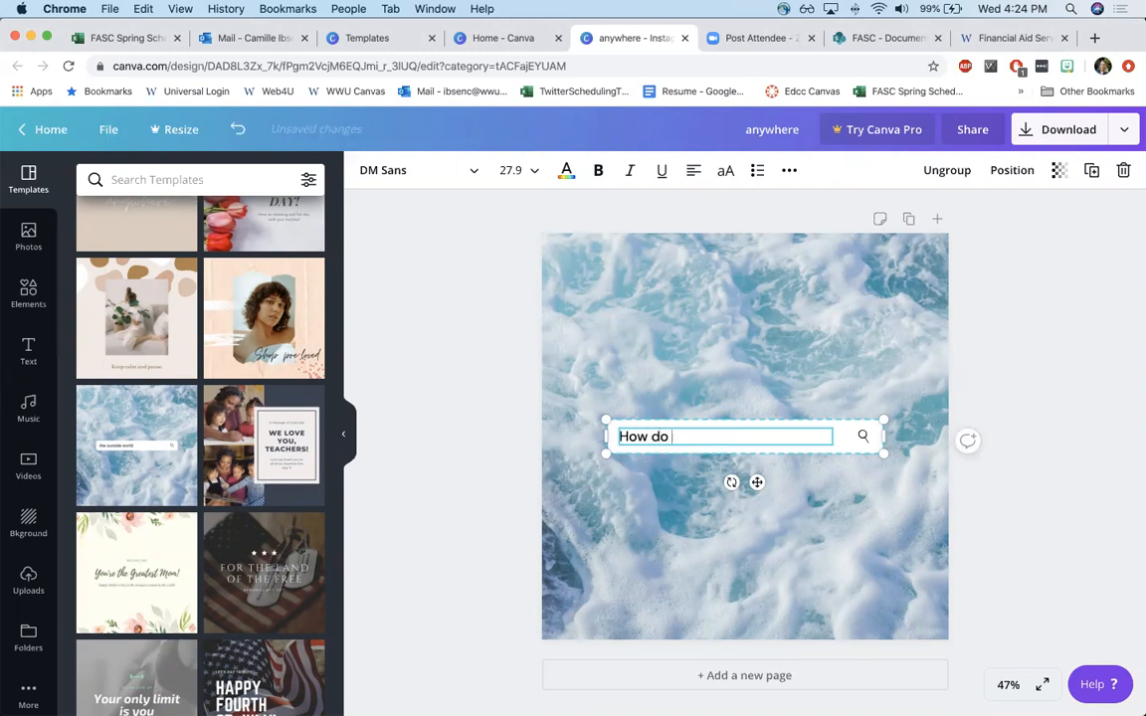
type(" I apply fopr")
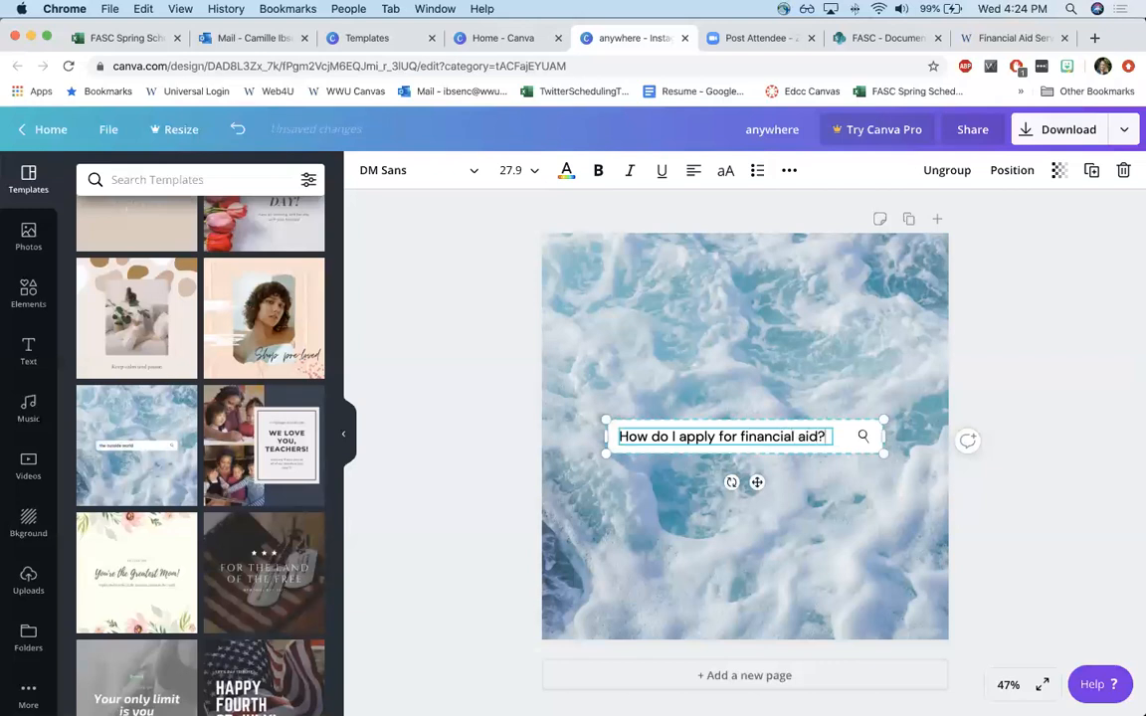
left_click(1089, 389)
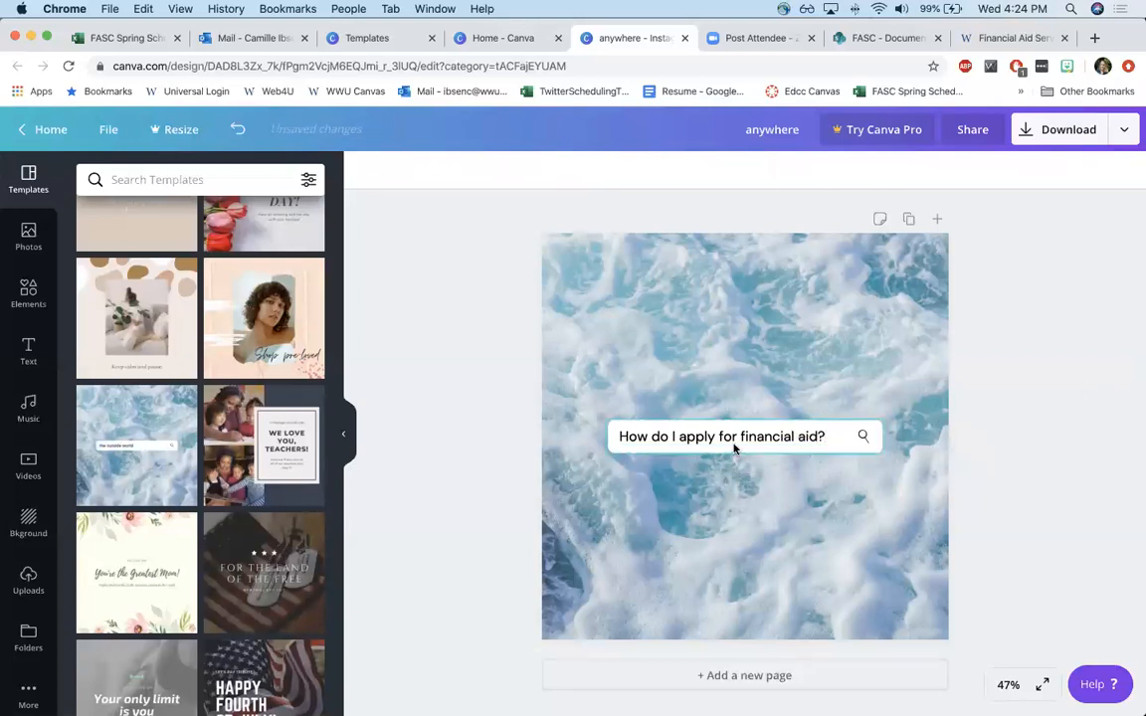
- Delete the ocean background photo and add the recently used photo of a person typing on a laptop
left_click(708, 377)
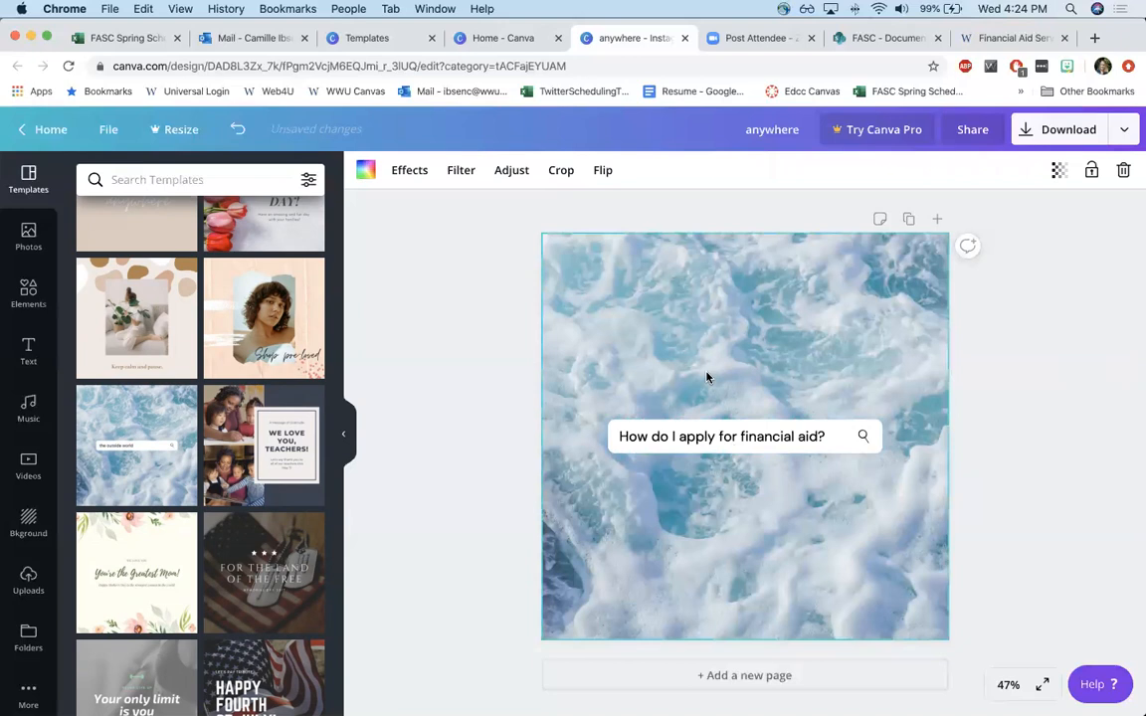
key("Delete")
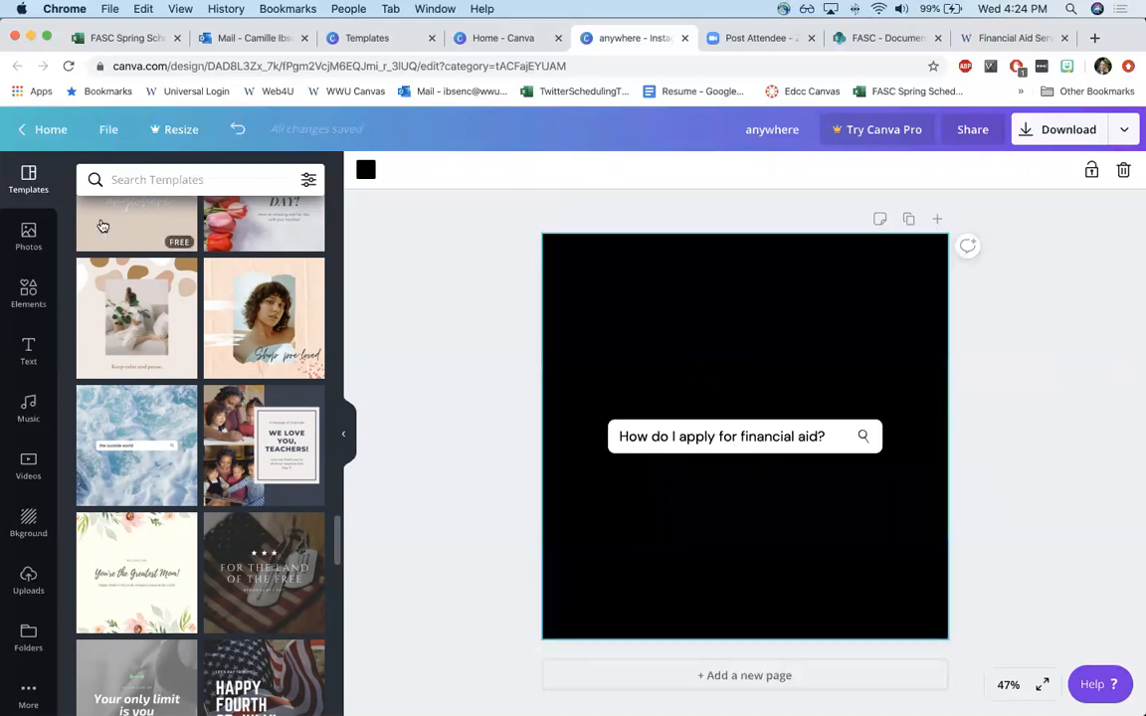
left_click(44, 228)
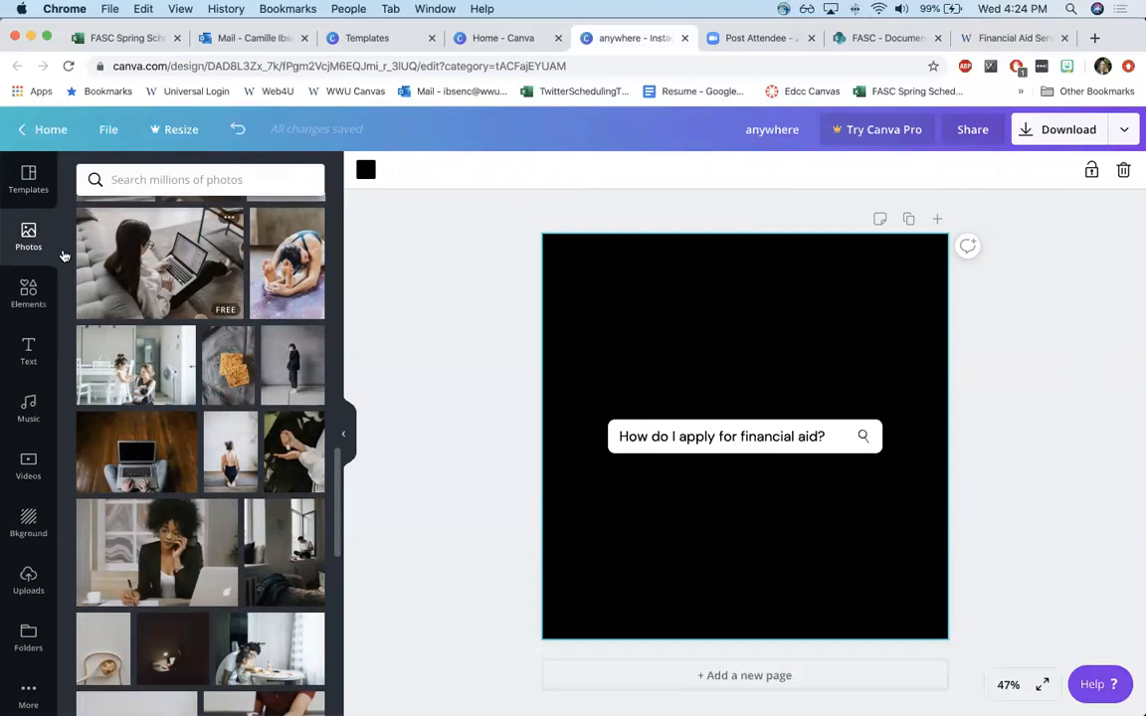
scroll(144, 342, "up", 5)
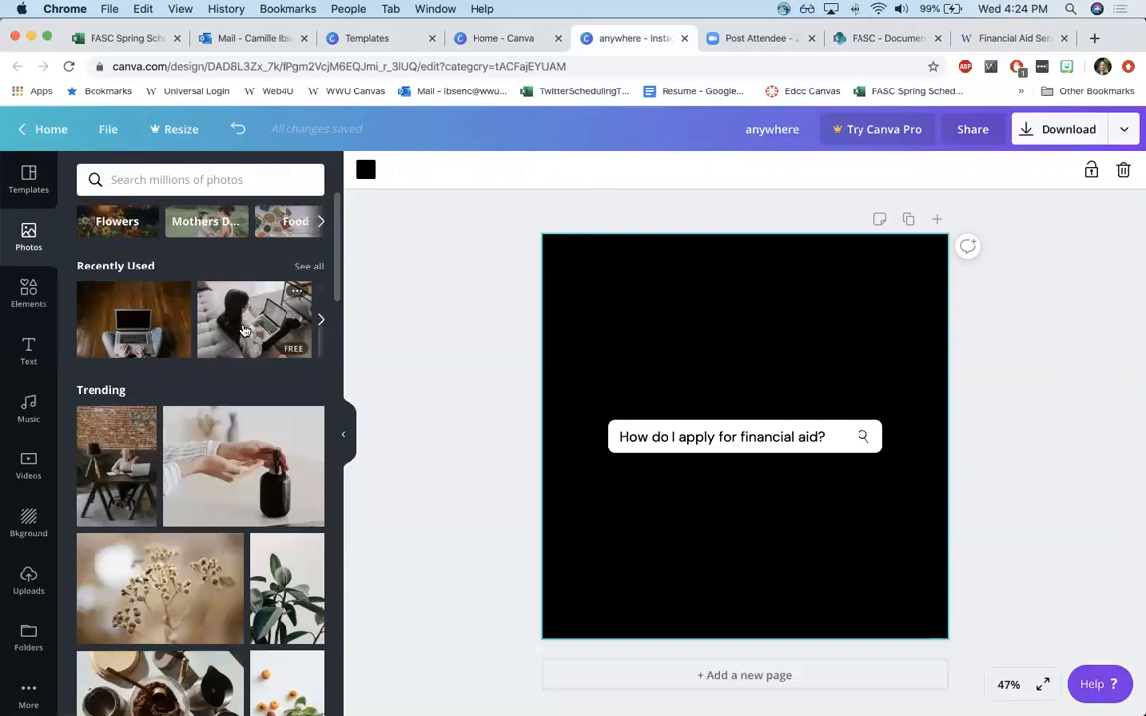
left_click(145, 308)
left_click_drag(665, 423, 627, 391)
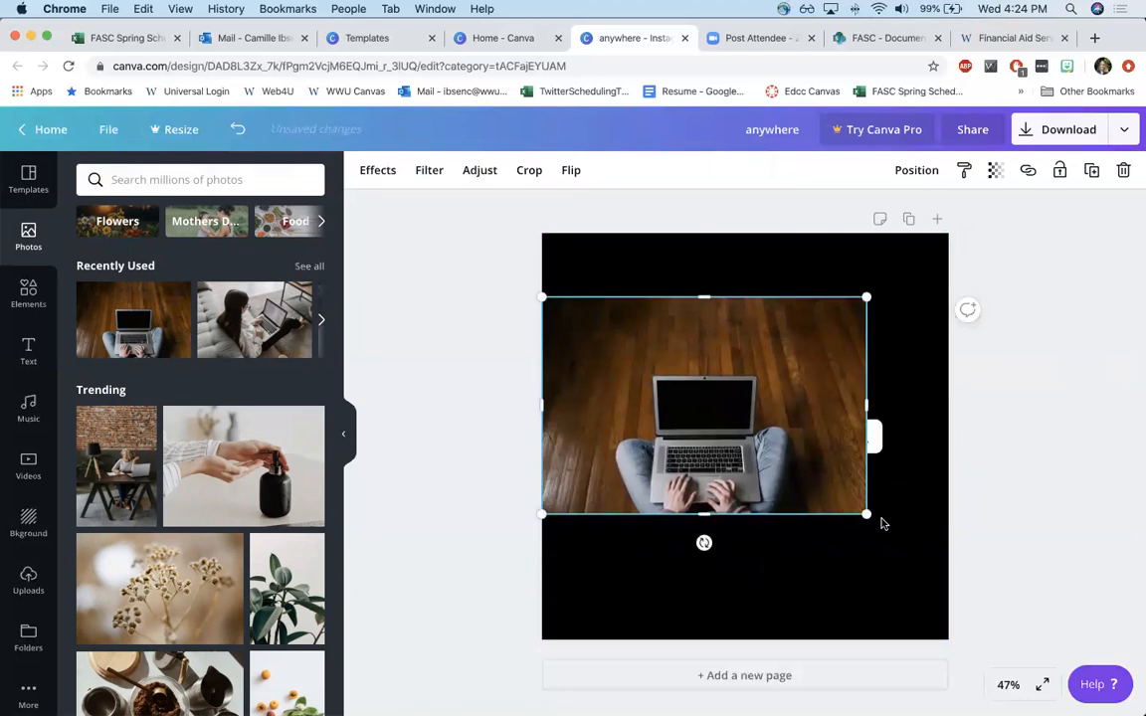
- Enlarge the laptop photo to the page's full width and send it behind the search bar
left_click_drag(869, 512, 949, 559)
left_click(913, 172)
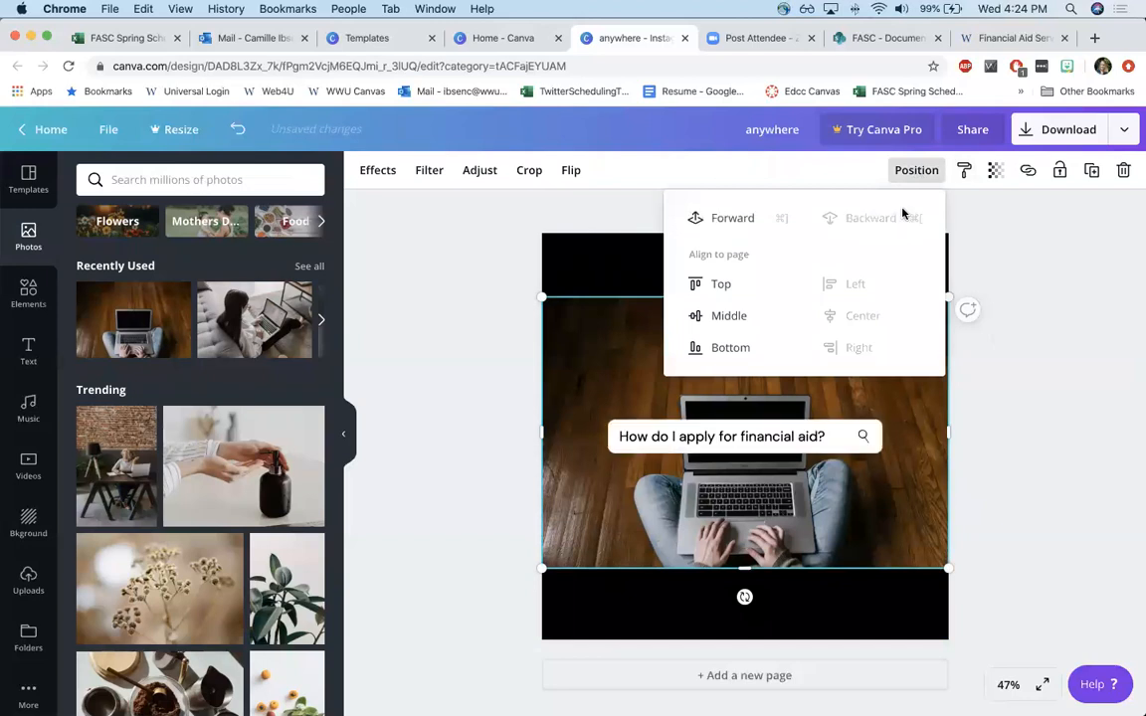
left_click(1028, 390)
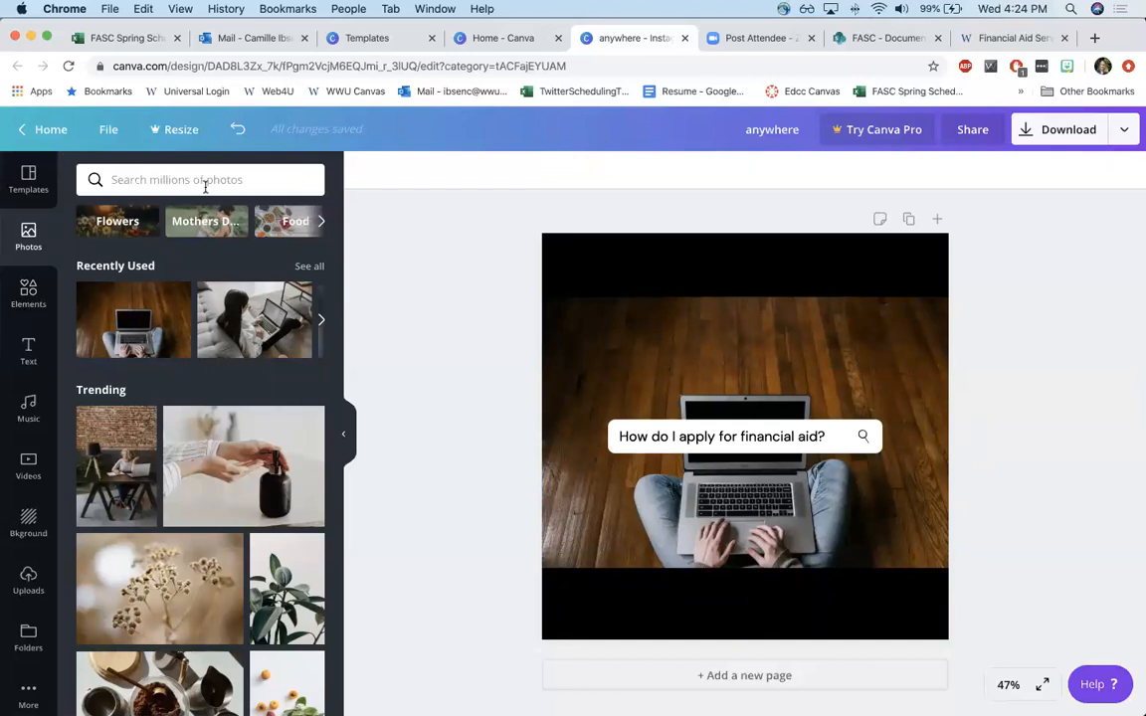
- Browse the full collection of recently used elements for graphics that could suit the post
left_click(35, 303)
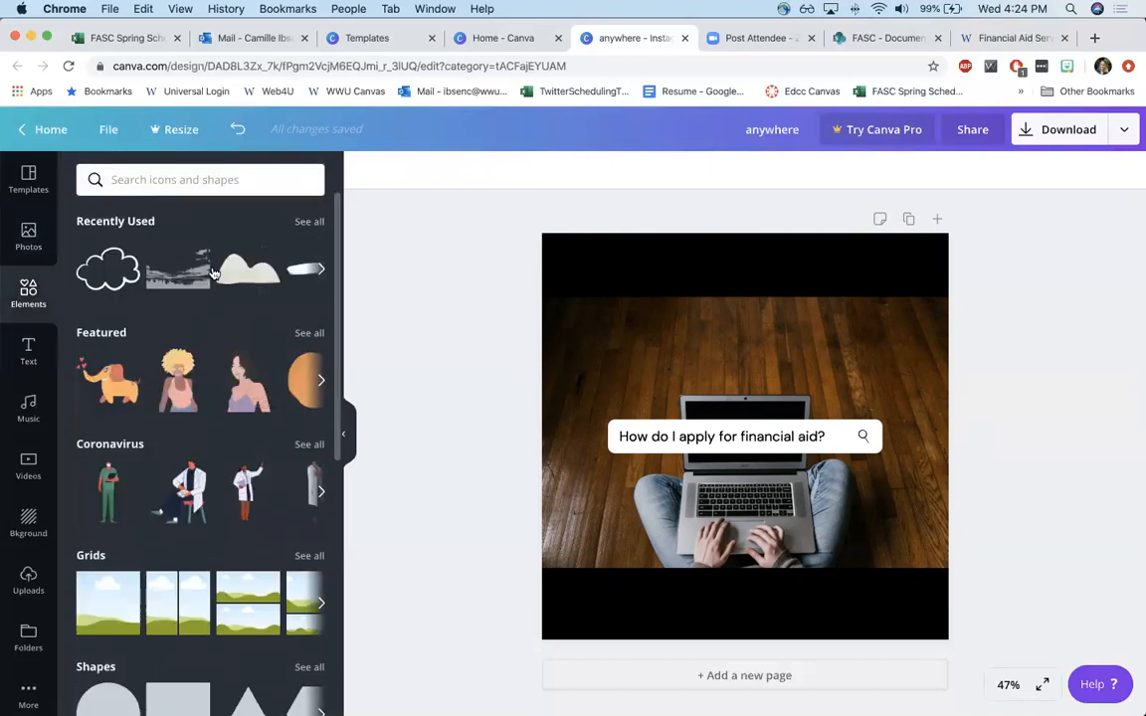
left_click(310, 223)
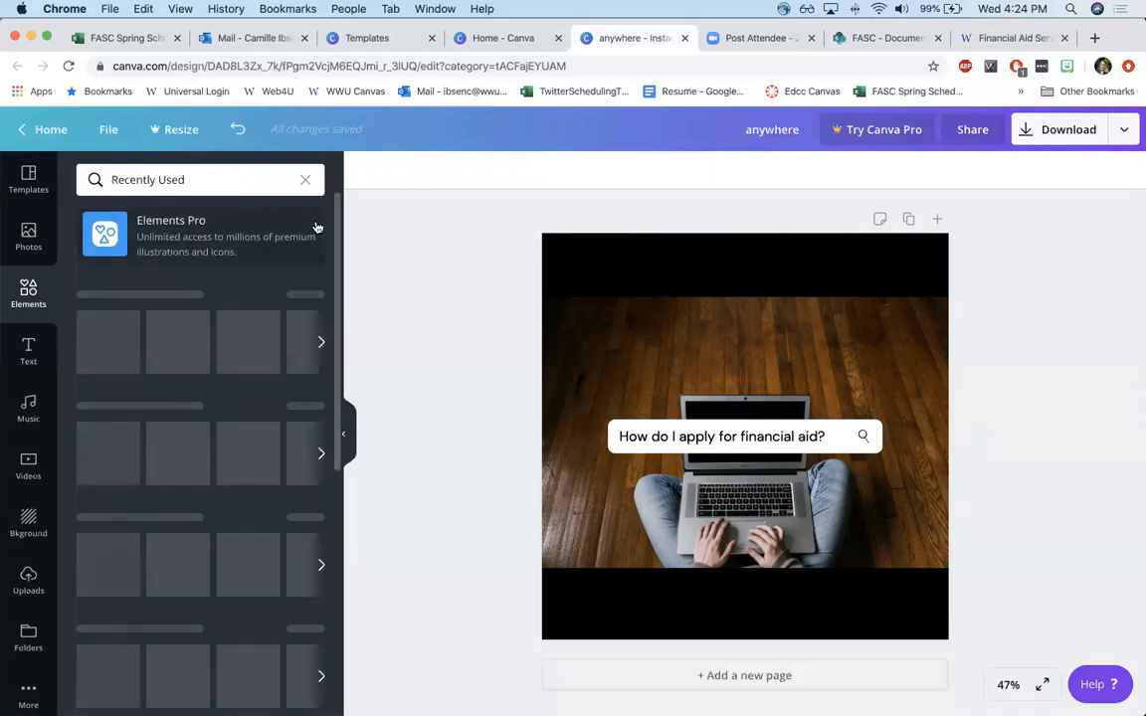
scroll(177, 462, "down", 5)
scroll(177, 462, "down", 15)
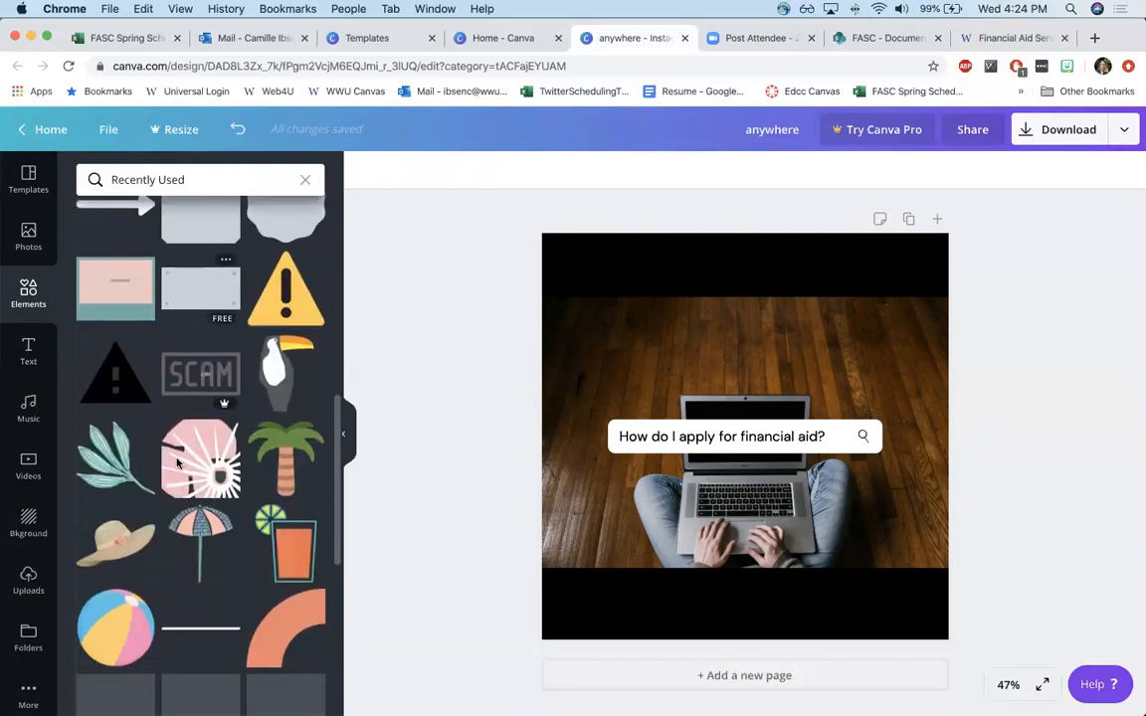
scroll(177, 464, "down", 10)
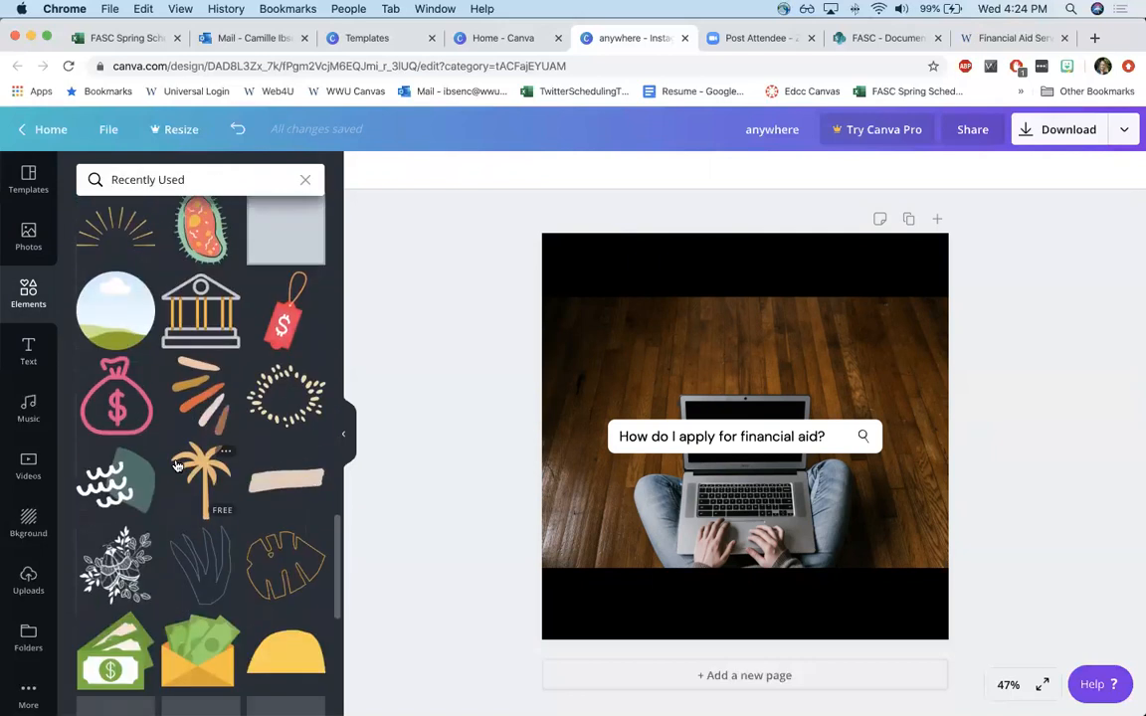
scroll(177, 464, "up", 15)
scroll(177, 463, "down", 15)
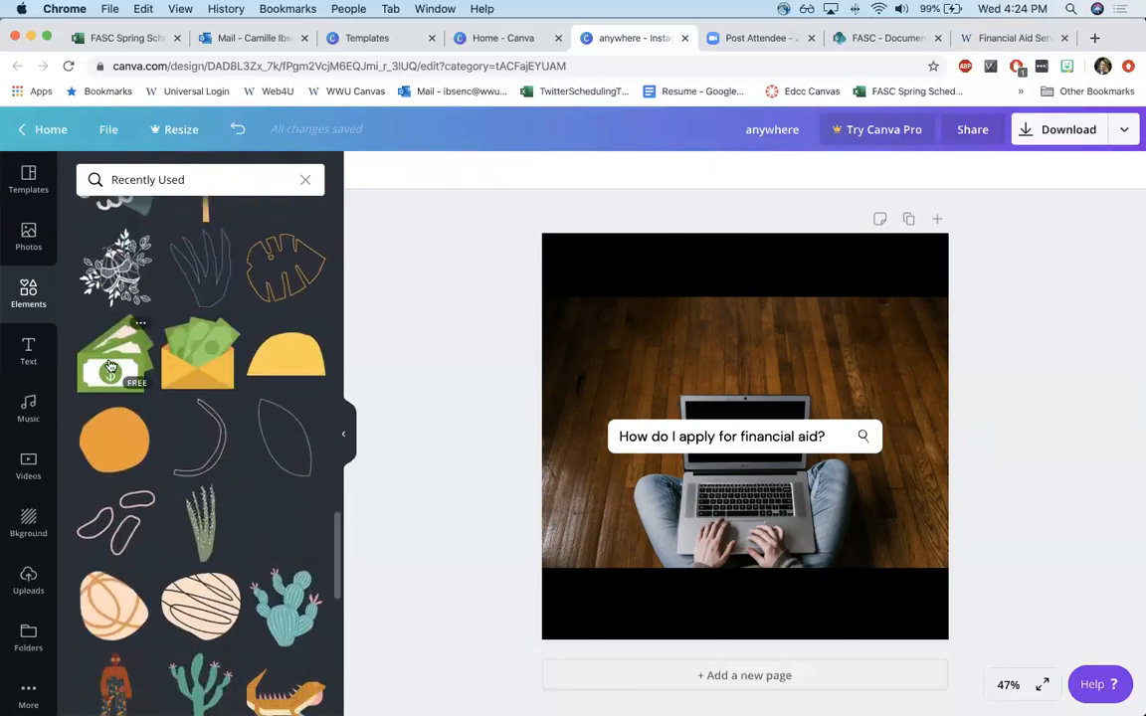
scroll(203, 364, "up", 20)
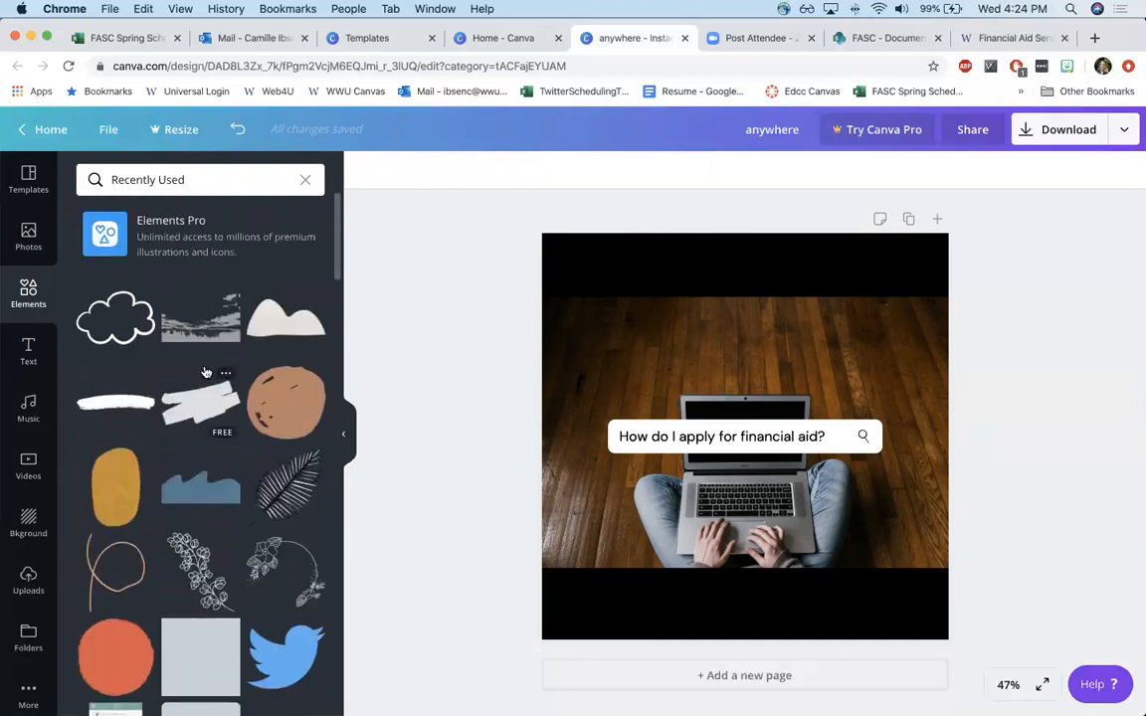
- Try the Manjari Thin font on the search bar text and switch it back to DM Sans
left_click(28, 348)
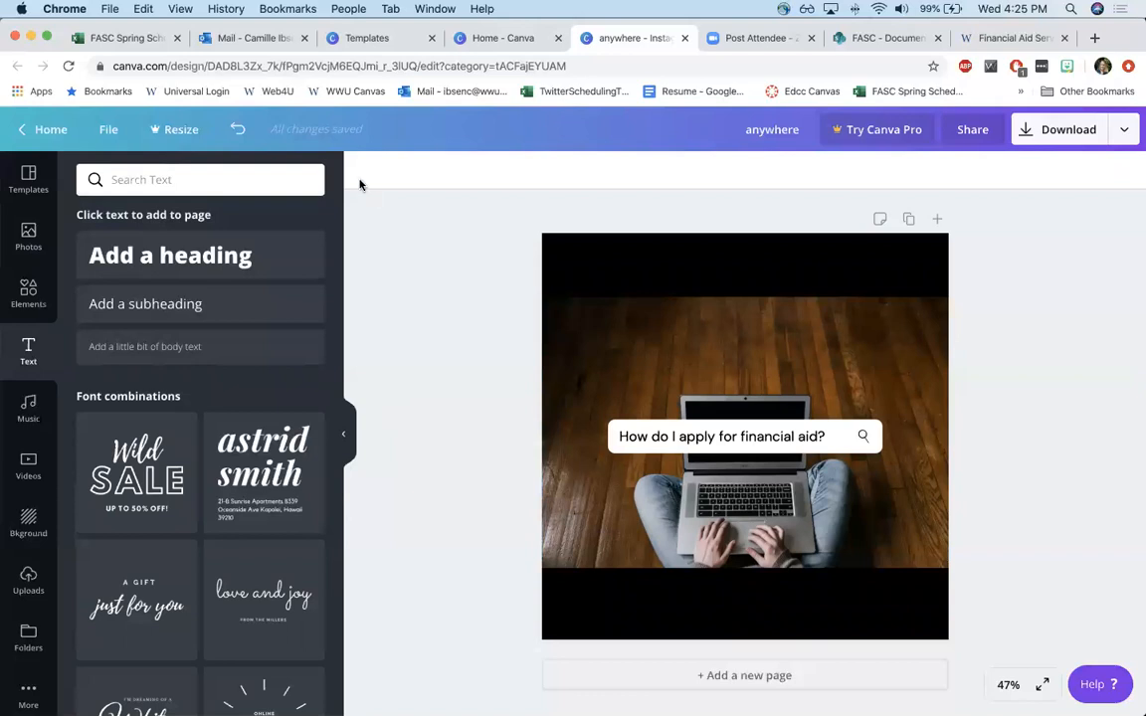
left_click(677, 436)
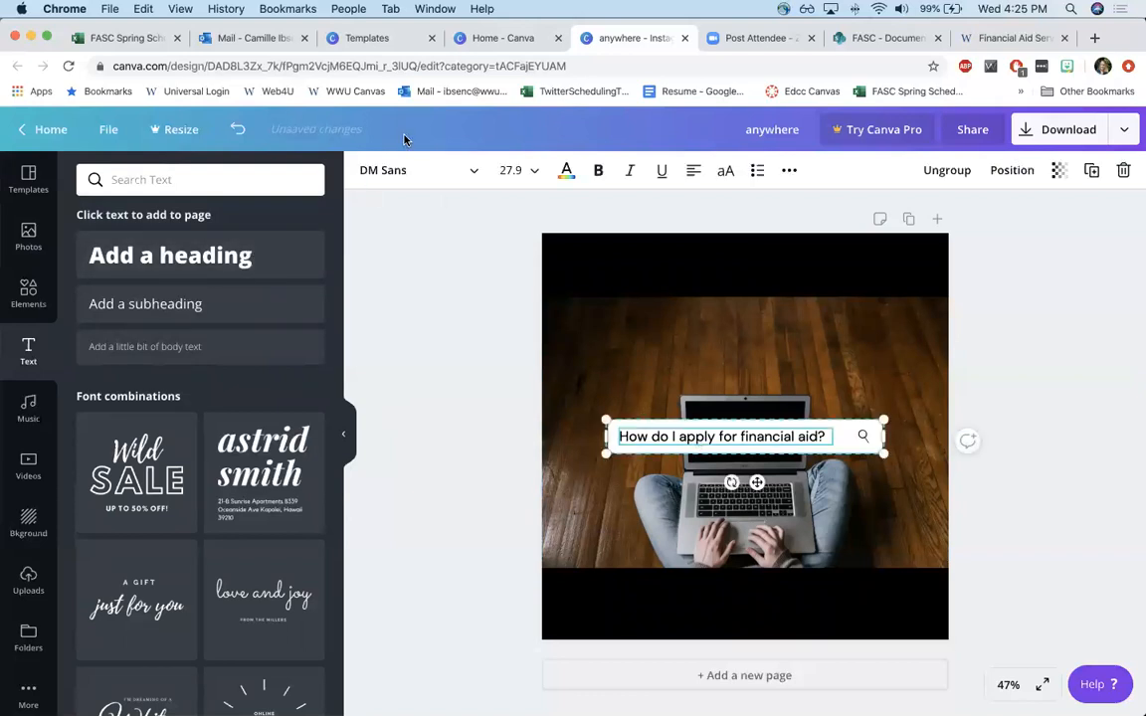
left_click(418, 165)
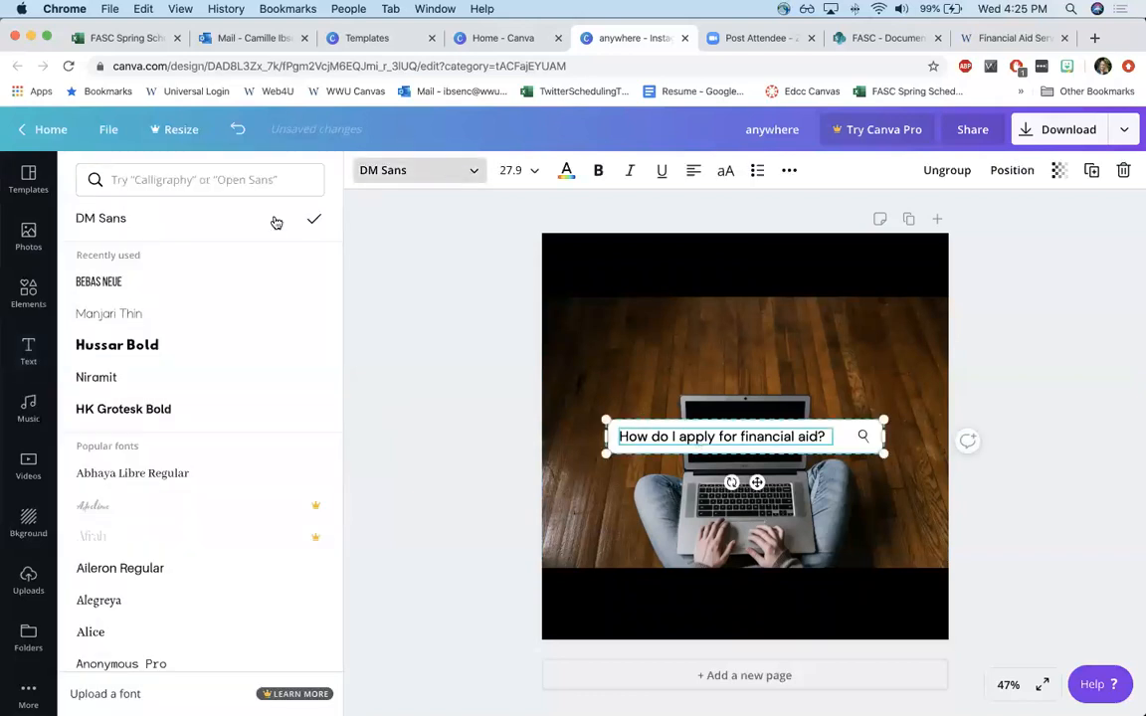
left_click(212, 313)
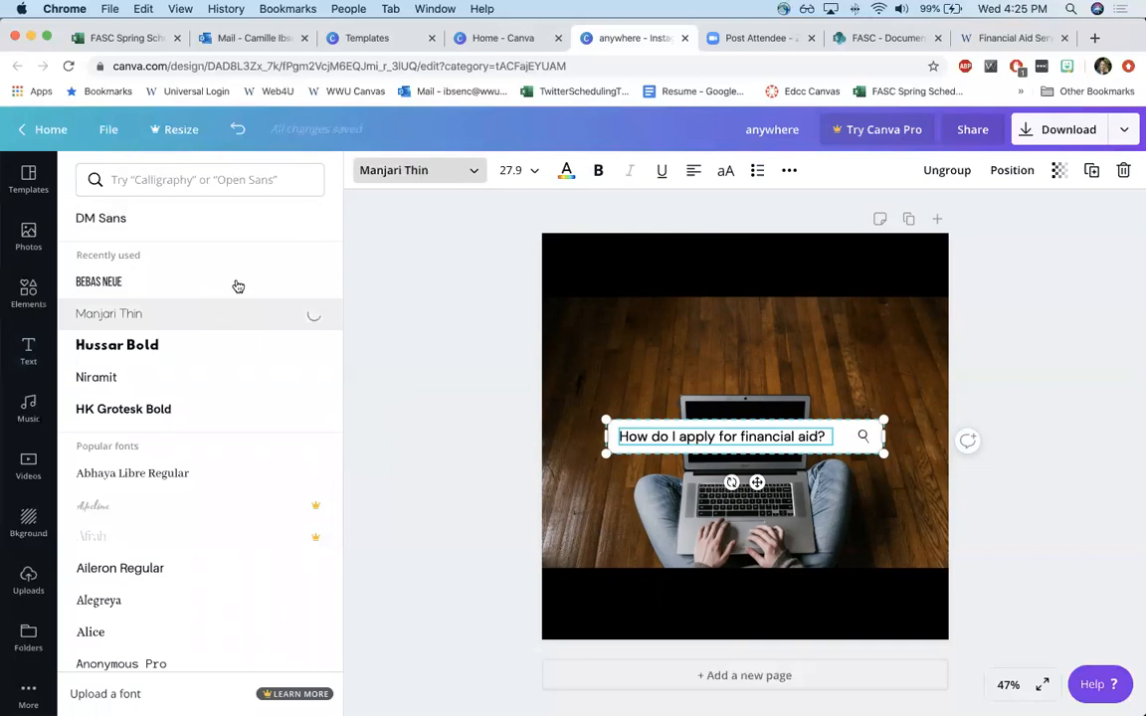
left_click(208, 221)
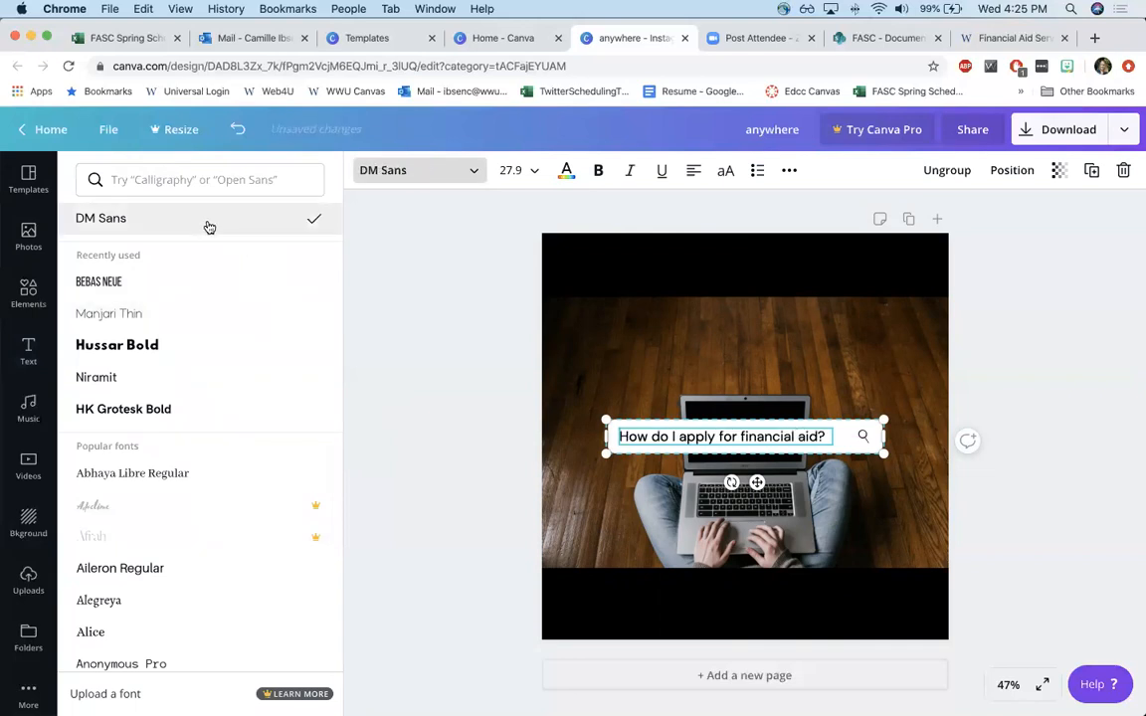
left_click(567, 174)
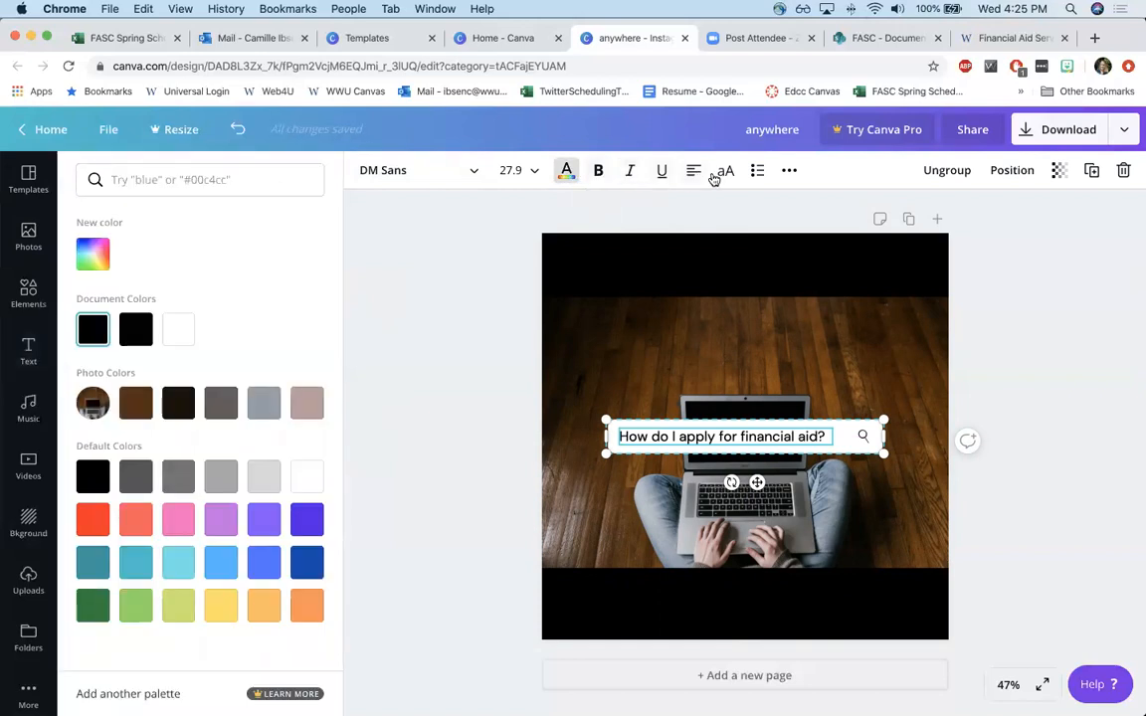
left_click(789, 171)
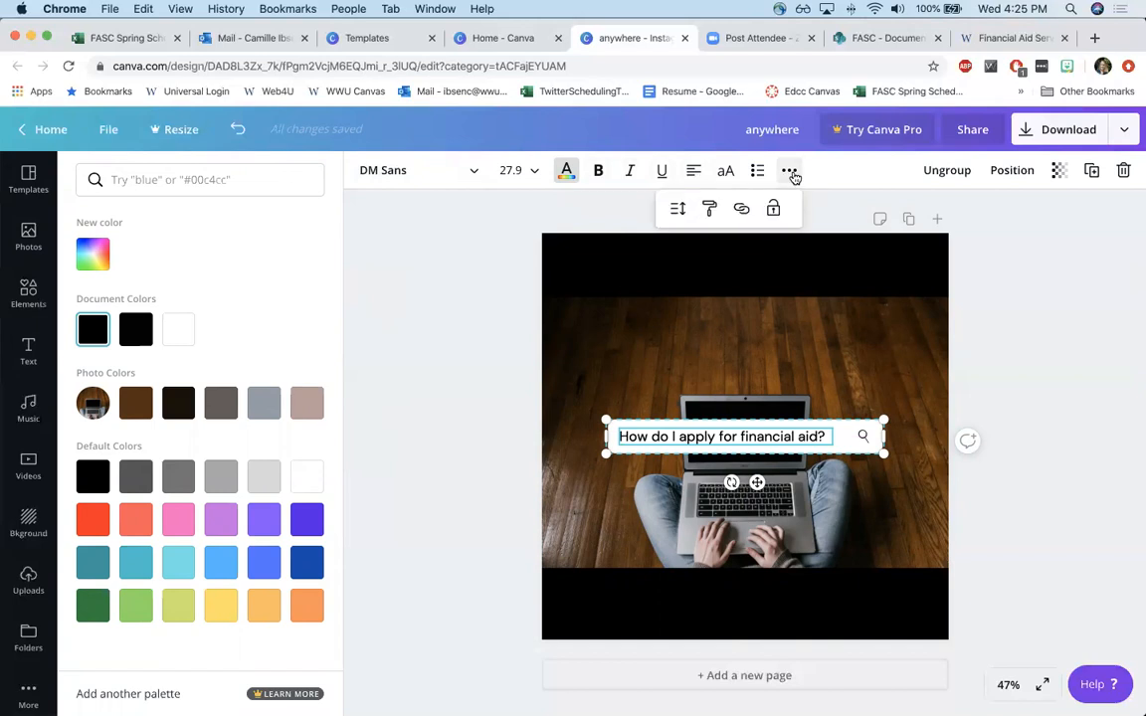
left_click(428, 257)
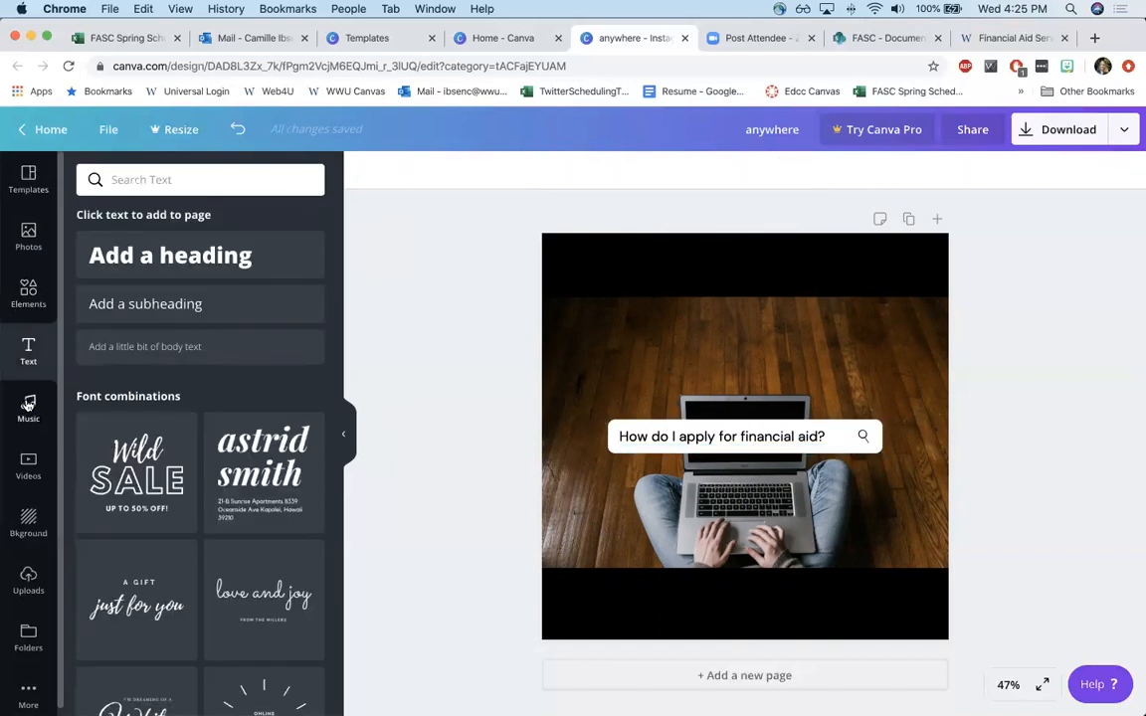
- Delete the laptop photo and apply the free white background with the dotted diamond pattern
left_click(27, 525)
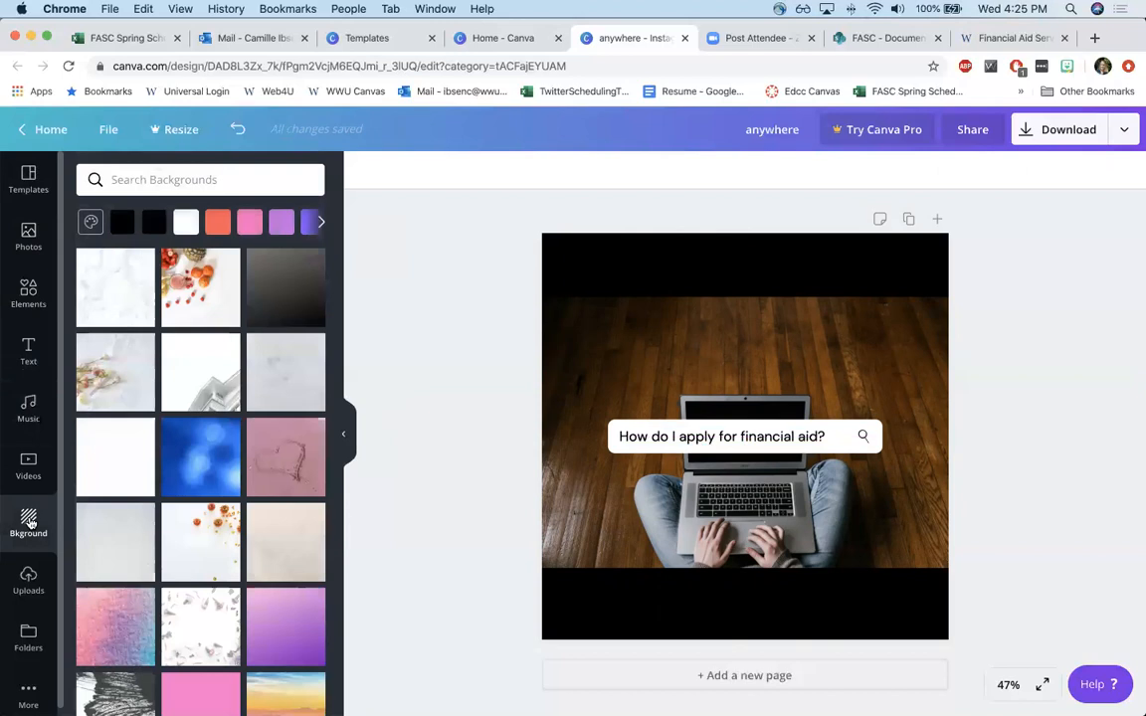
left_click(837, 400)
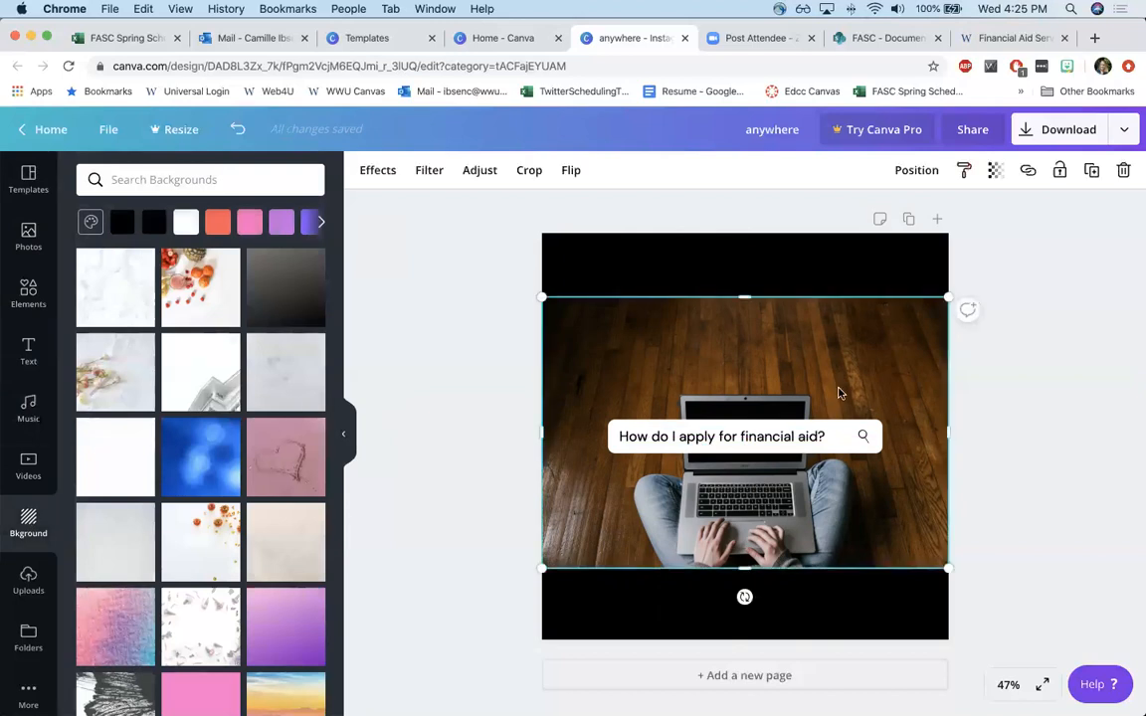
key("Delete")
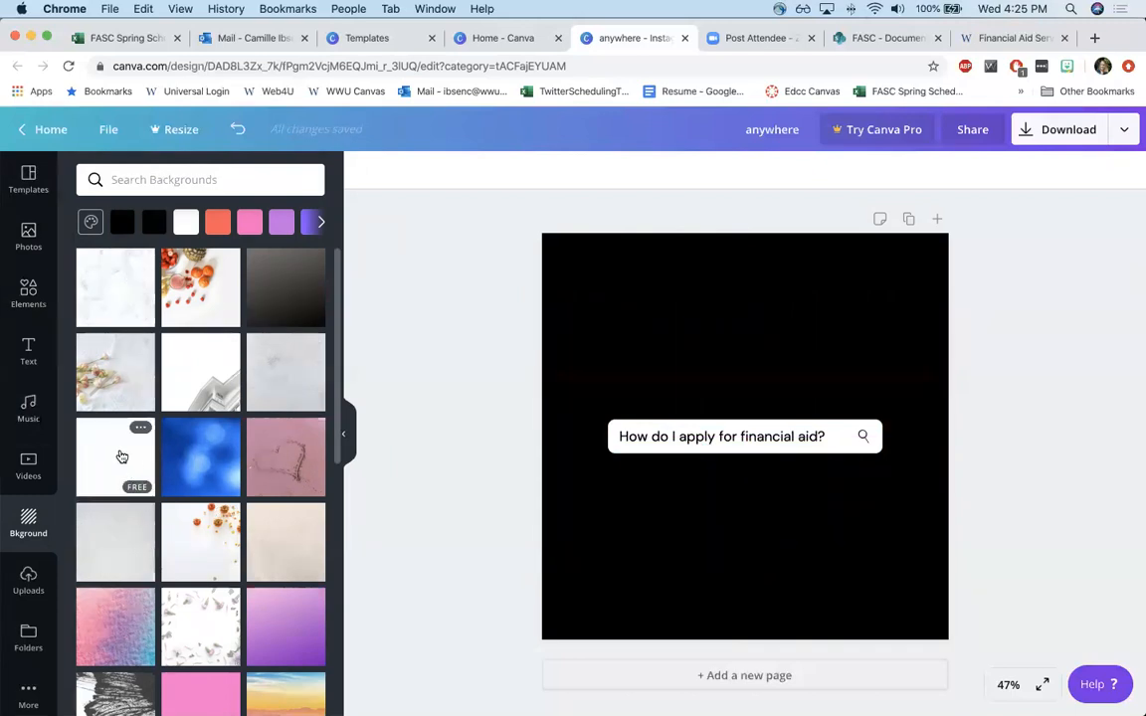
left_click(120, 456)
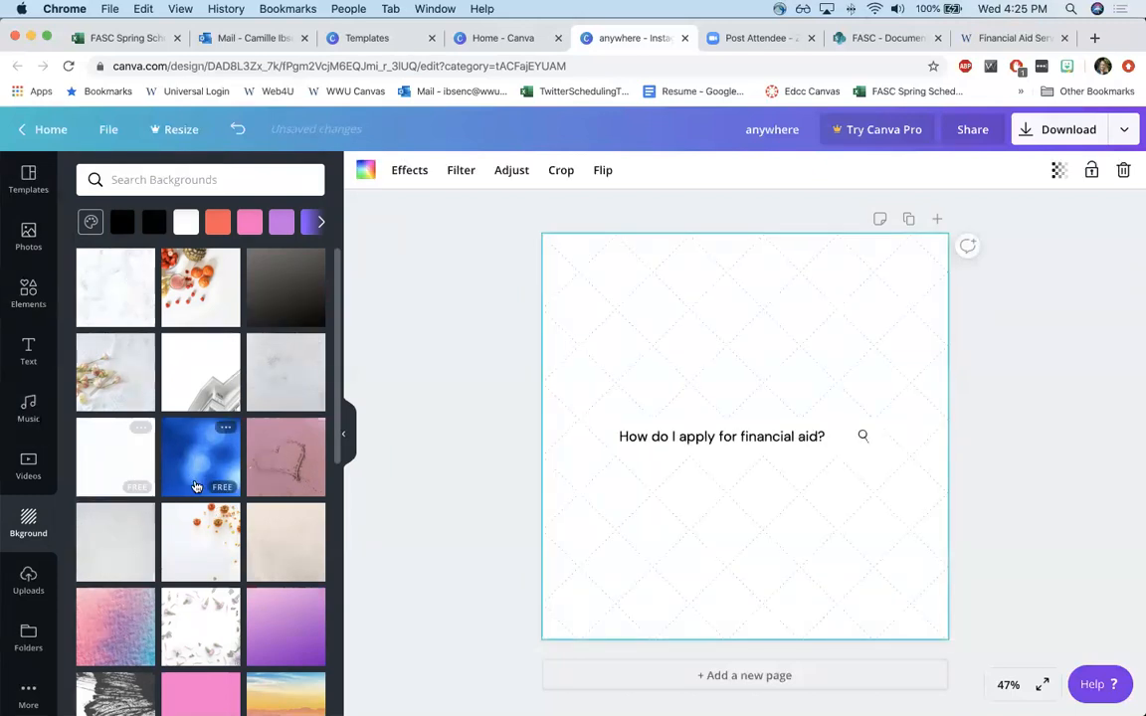
- Browse the free backgrounds, try the pink woven fabric one, and apply the pink background with white daisies
scroll(199, 478, "down", 2)
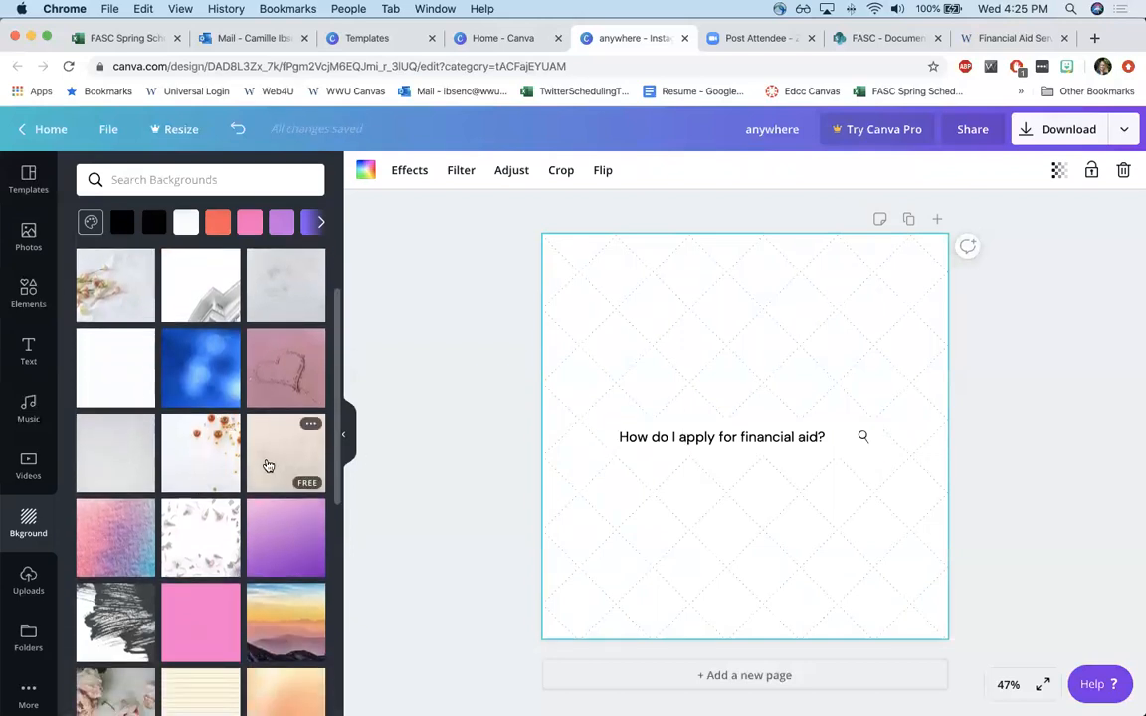
scroll(274, 460, "down", 2)
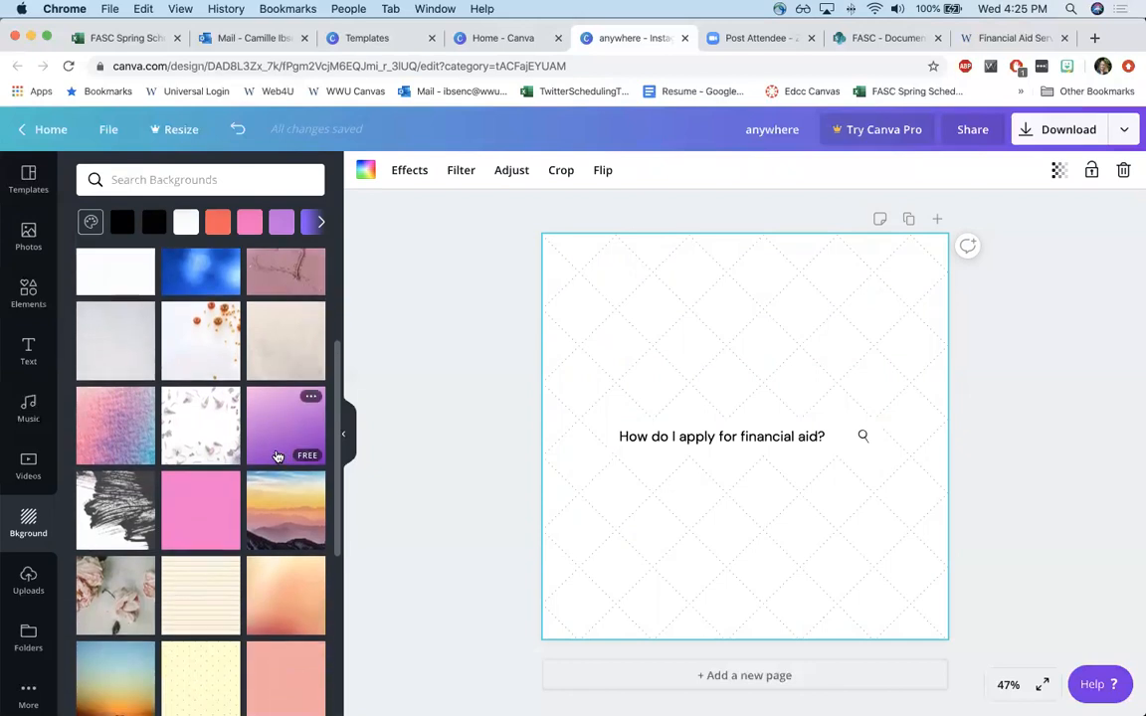
scroll(279, 569, "down", 1)
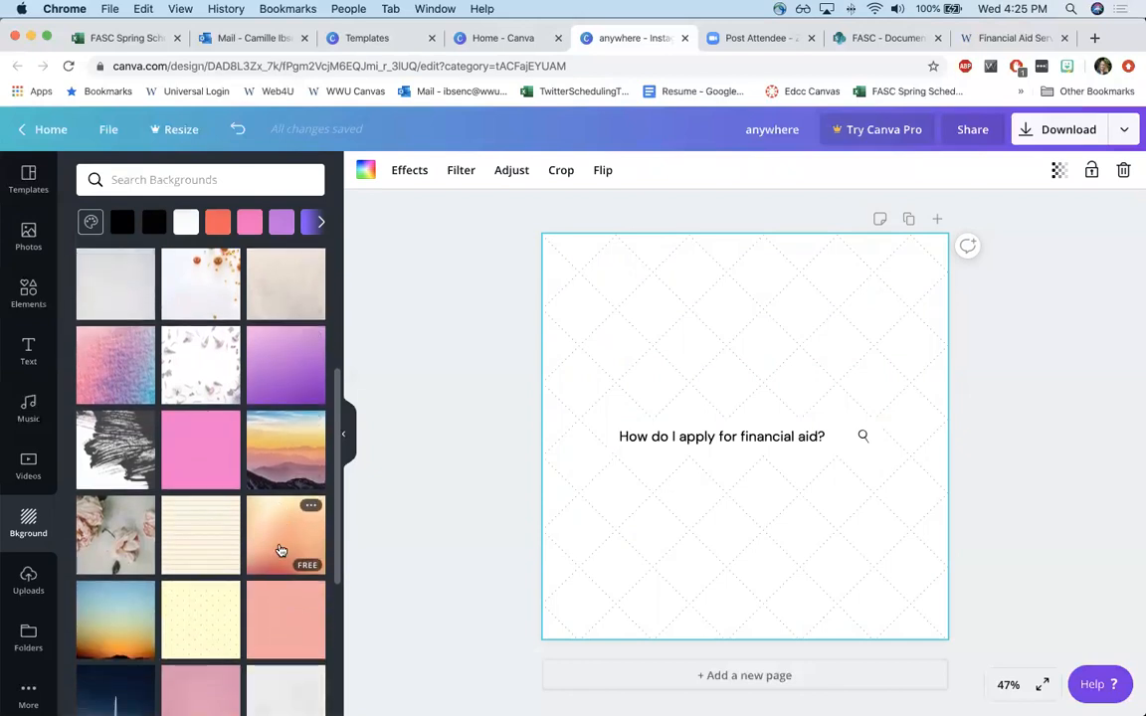
scroll(280, 550, "down", 2)
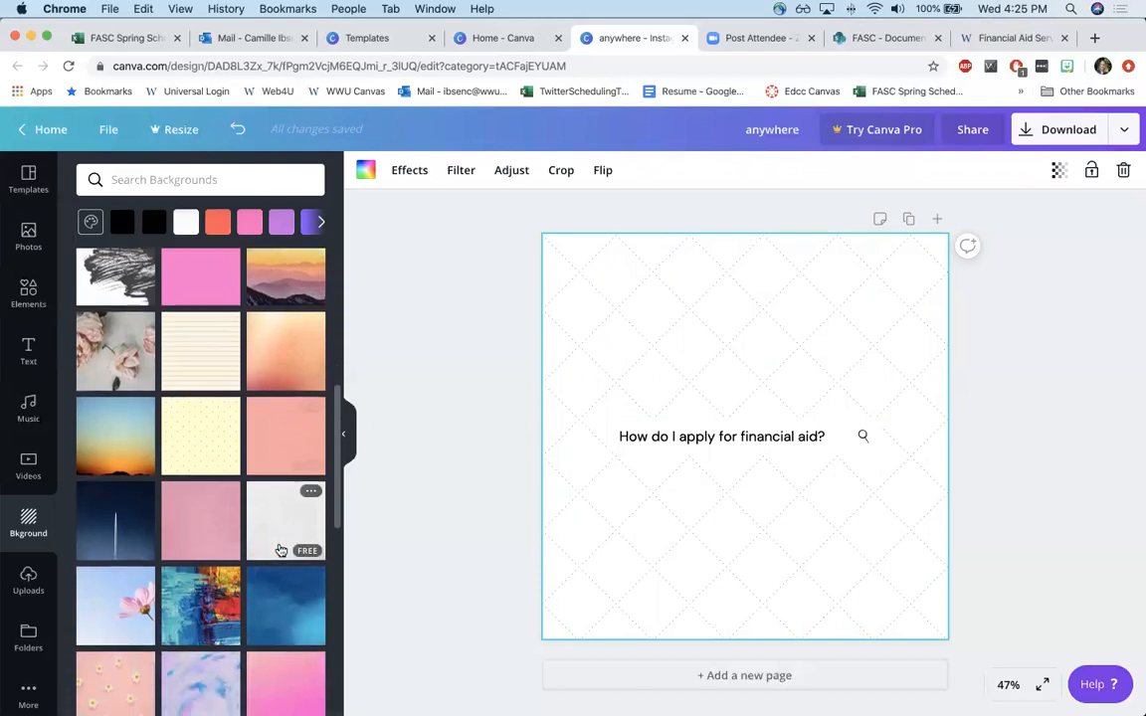
scroll(205, 532, "down", 3)
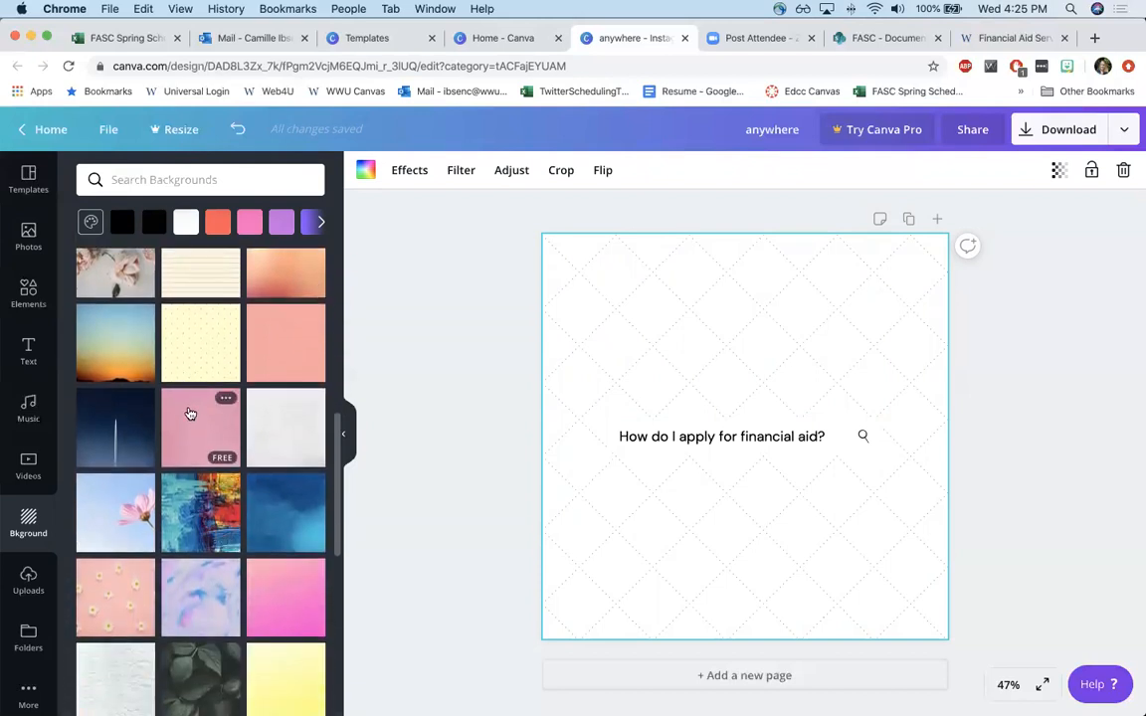
left_click(190, 415)
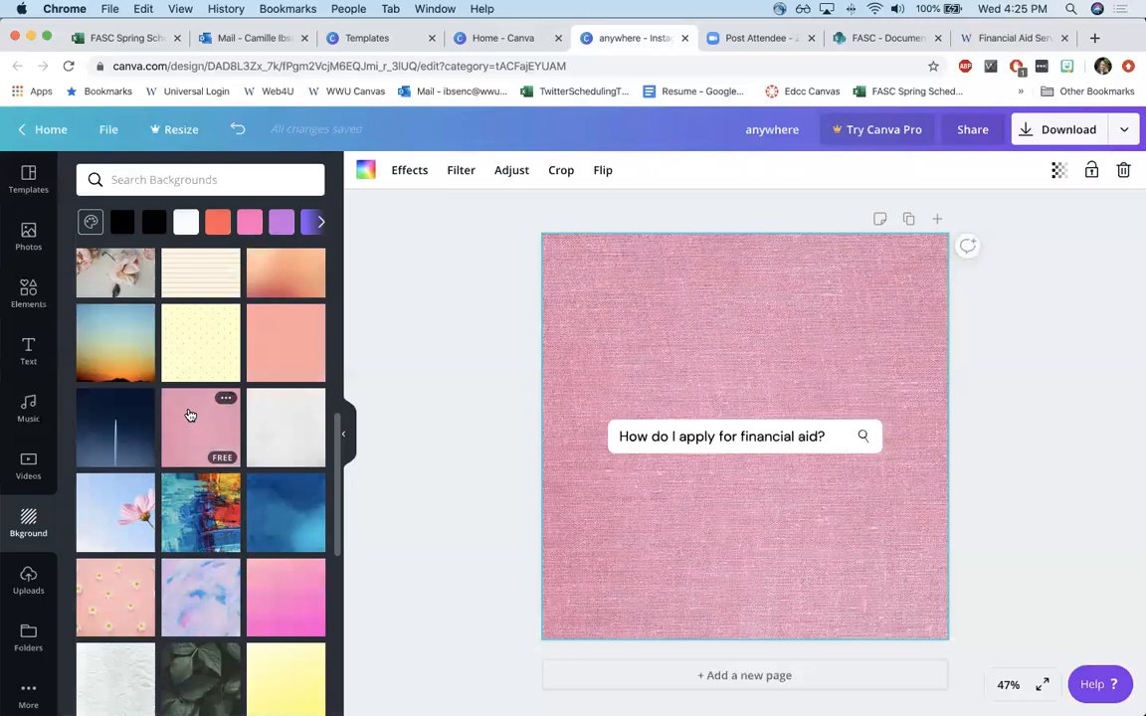
scroll(179, 437, "down", 2)
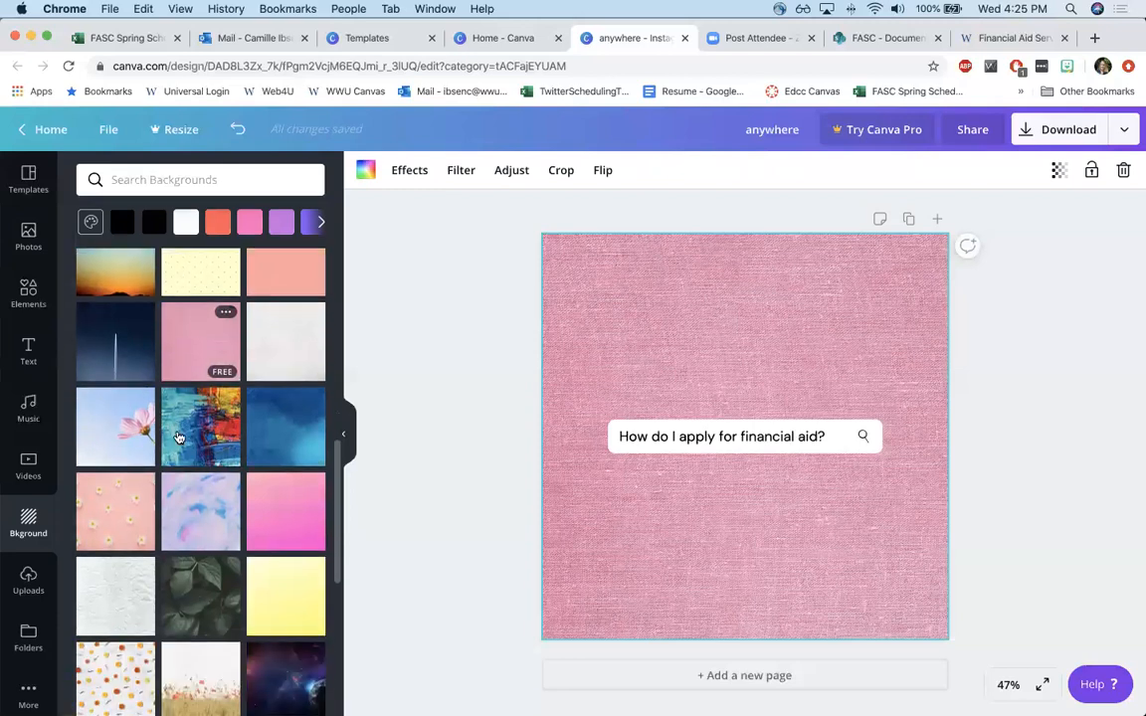
left_click(129, 515)
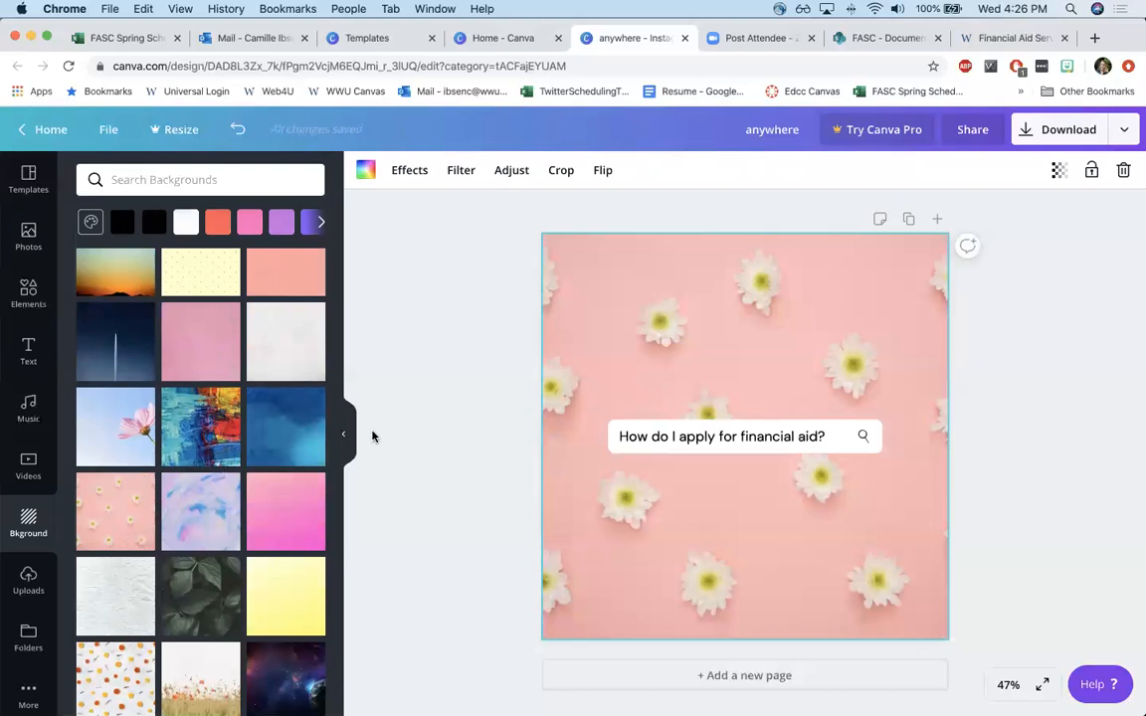
- Try the previously uploaded data retrieval screenshot on the page, enlarging it over the design, and delete it
left_click(28, 581)
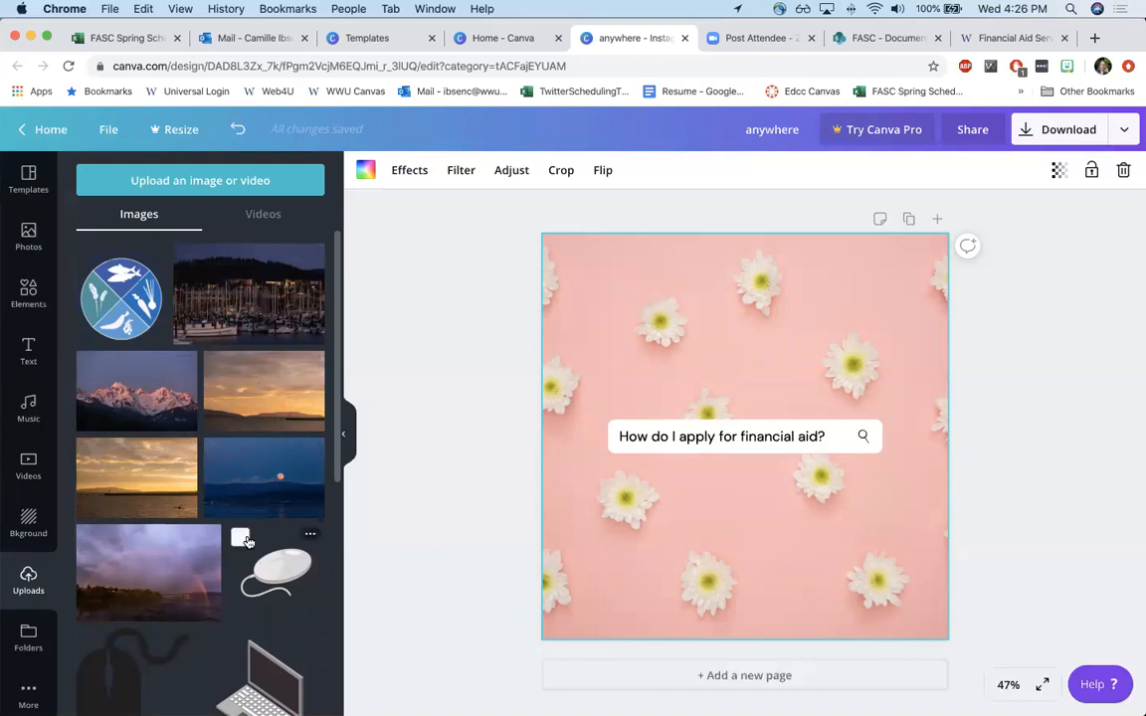
scroll(244, 552, "down", 5)
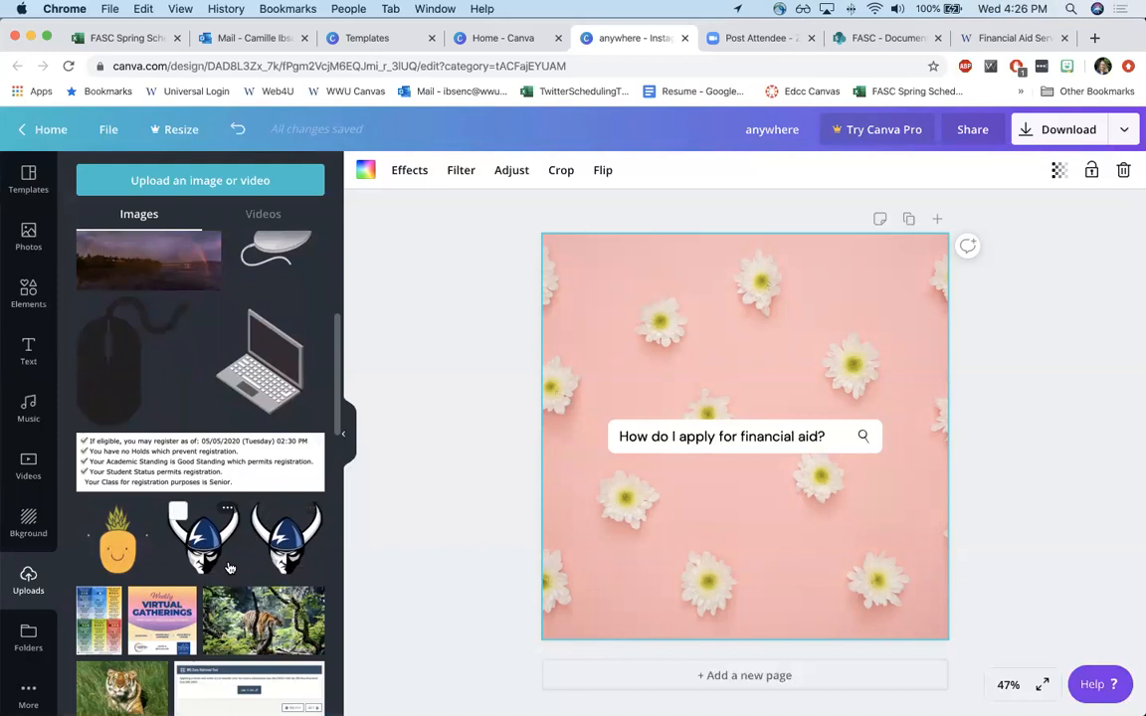
scroll(292, 578, "down", 3)
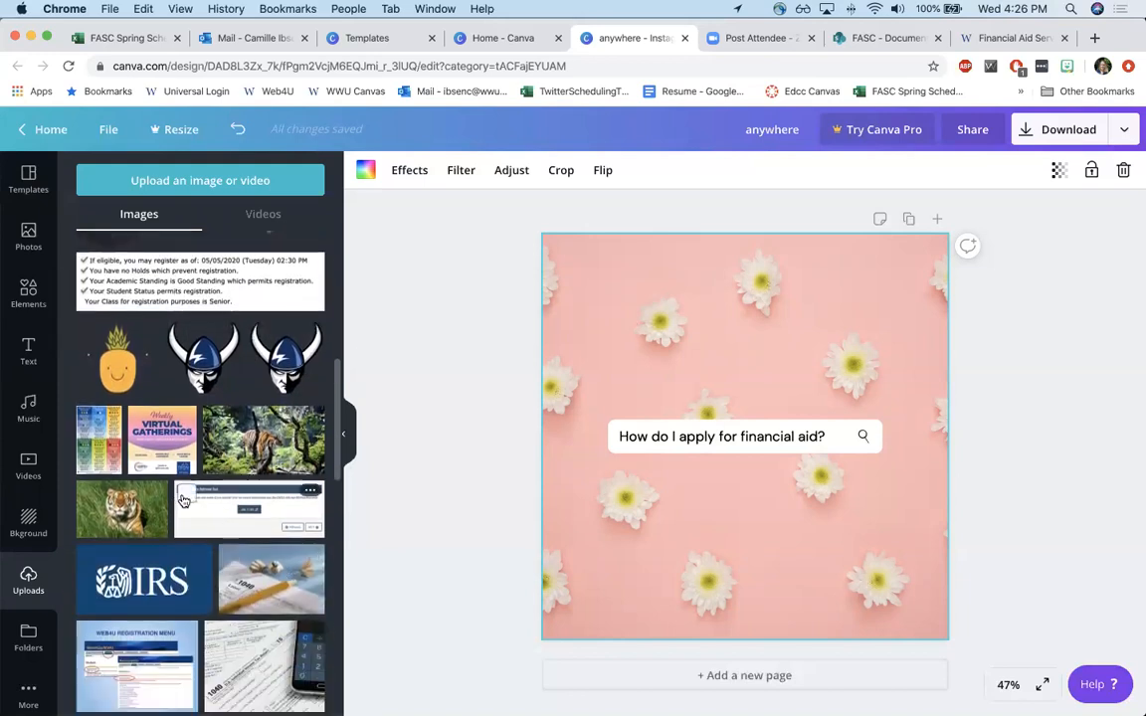
left_click(261, 518)
left_click_drag(601, 379, 537, 354)
left_click_drag(896, 505, 905, 507)
key("Delete")
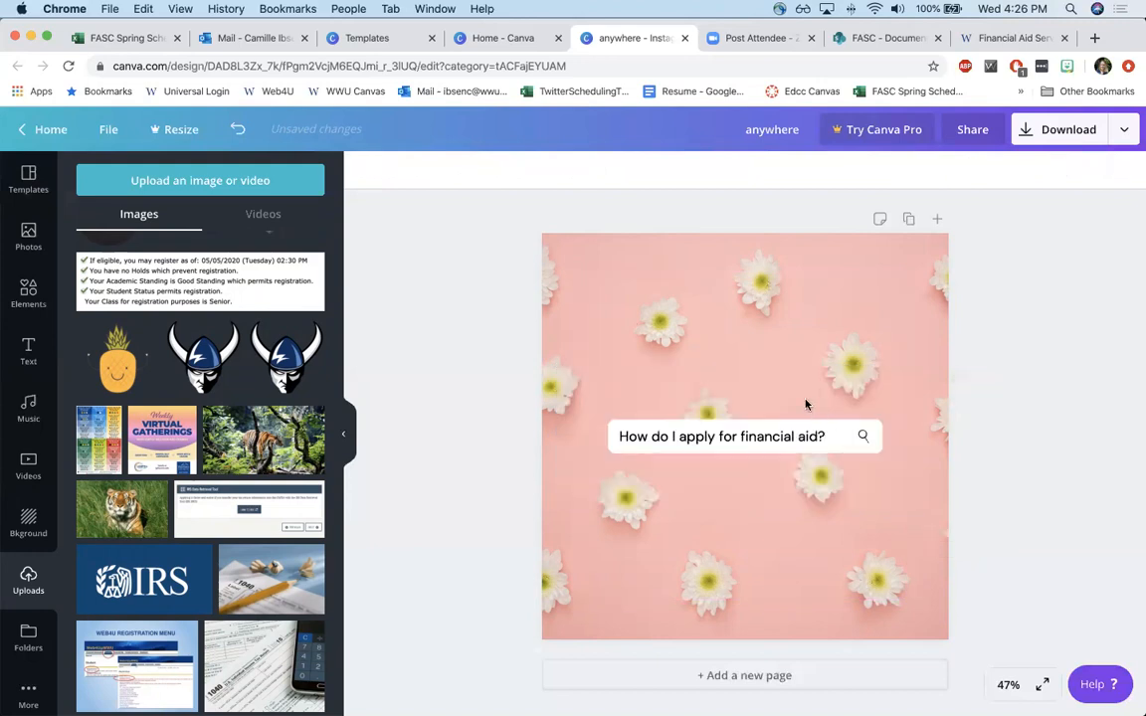
- Upload the image 3.png from the Downloads folder to the uploaded images
left_click(257, 183)
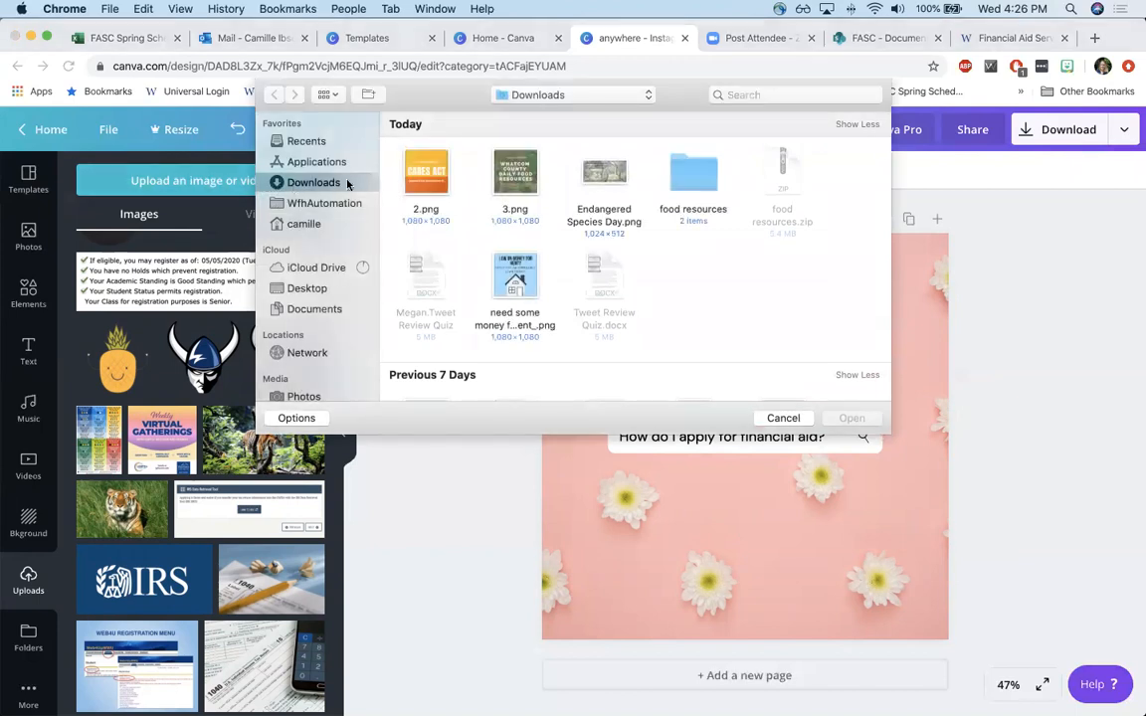
scroll(594, 275, "down", 3)
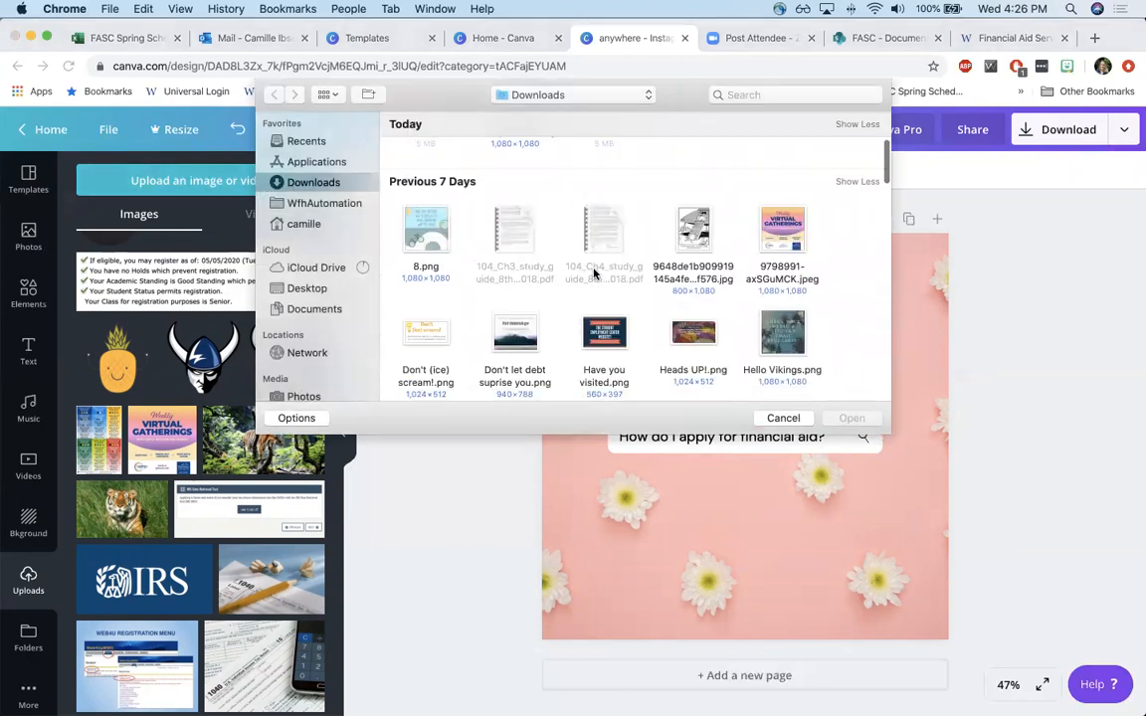
scroll(594, 276, "up", 5)
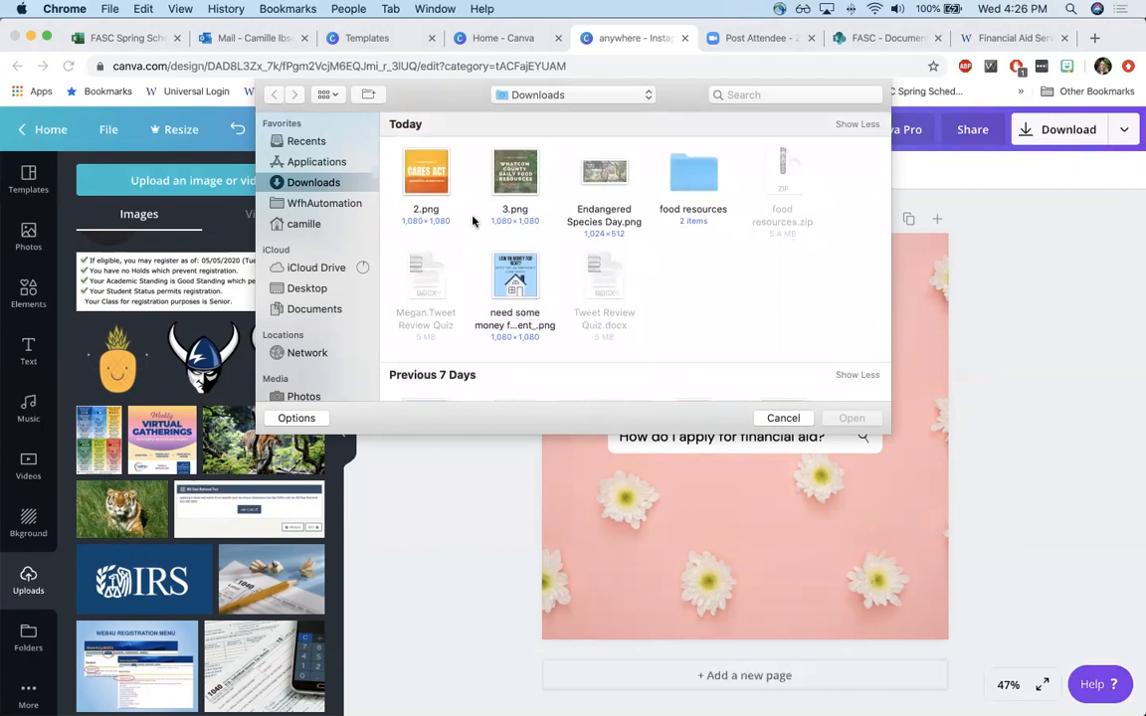
double_click(523, 185)
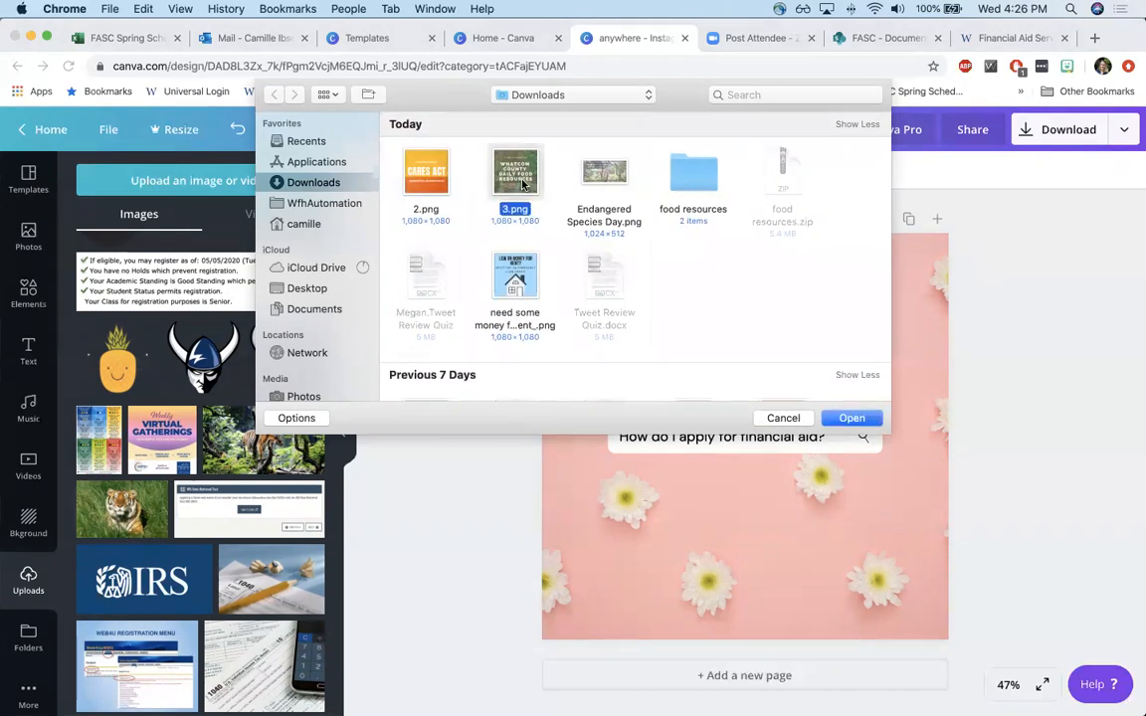
scroll(249, 288, "down", 1)
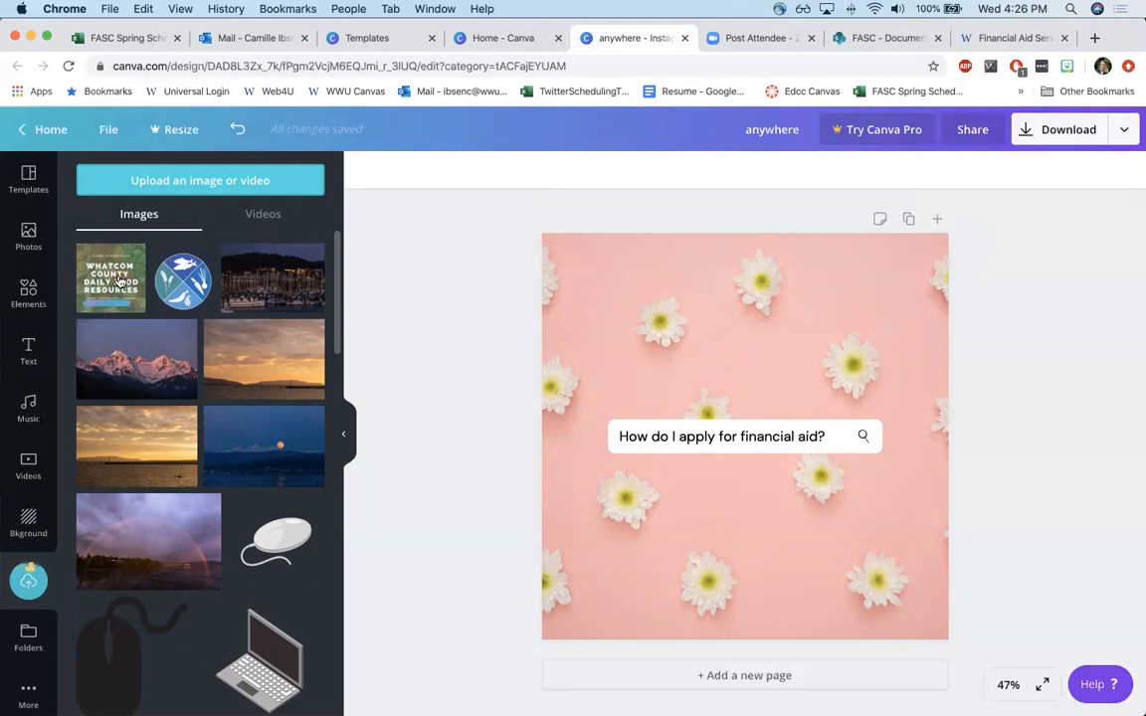
- Place the uploaded Whatcom County food resources image on the page, reposition it, and delete it
left_click(111, 279)
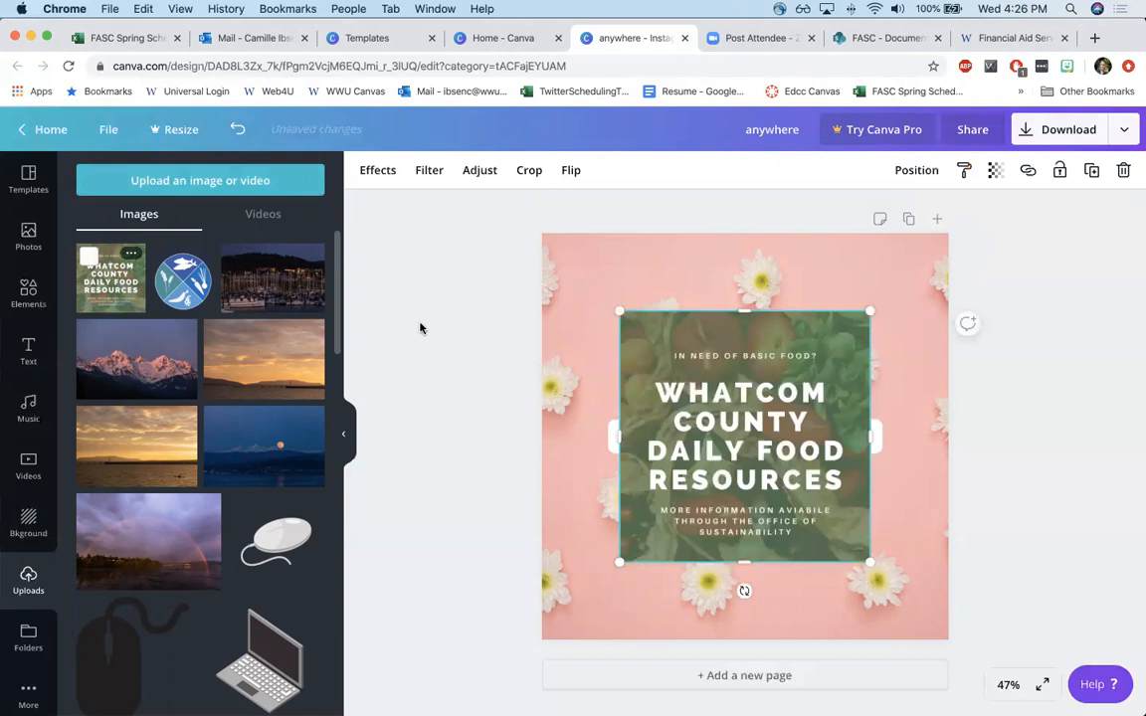
left_click_drag(710, 420, 743, 416)
key("Delete")
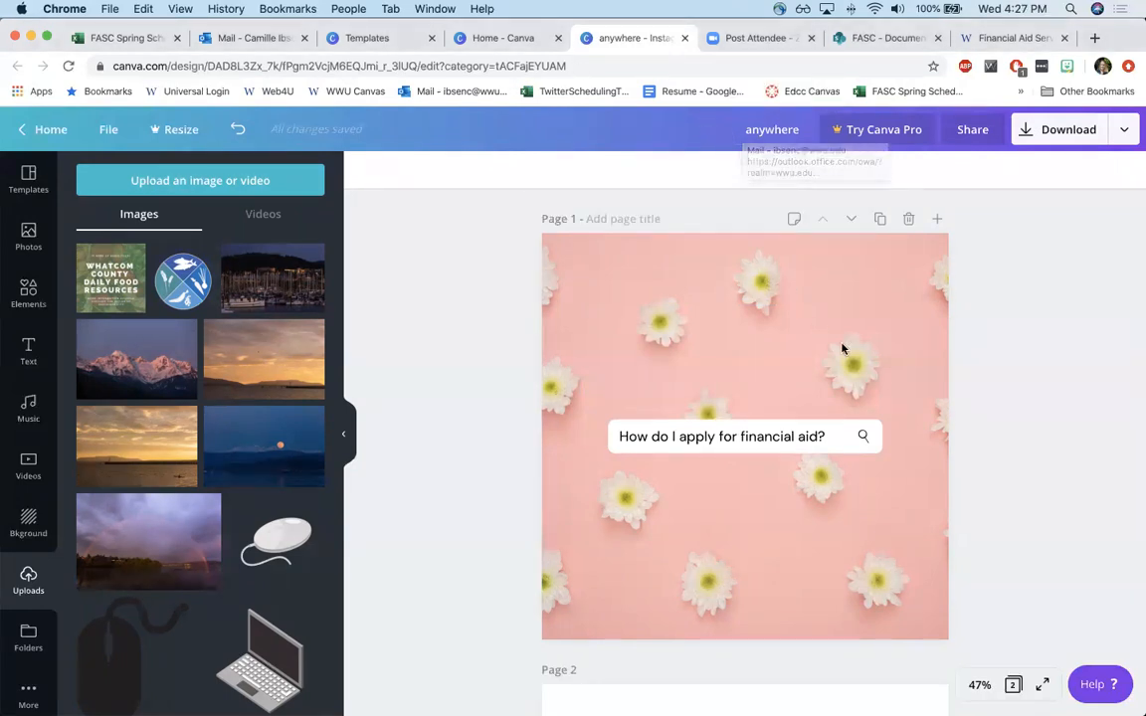
- Set the transparency of the first page's daisy background to 52
left_click(846, 348)
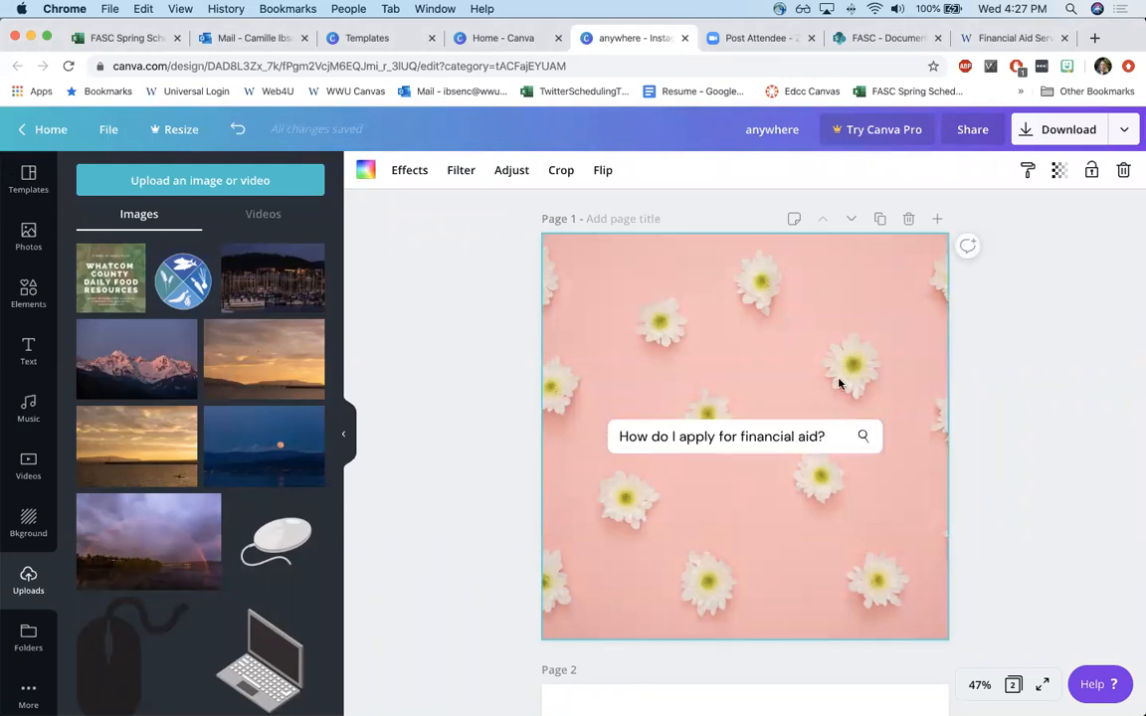
left_click(1060, 173)
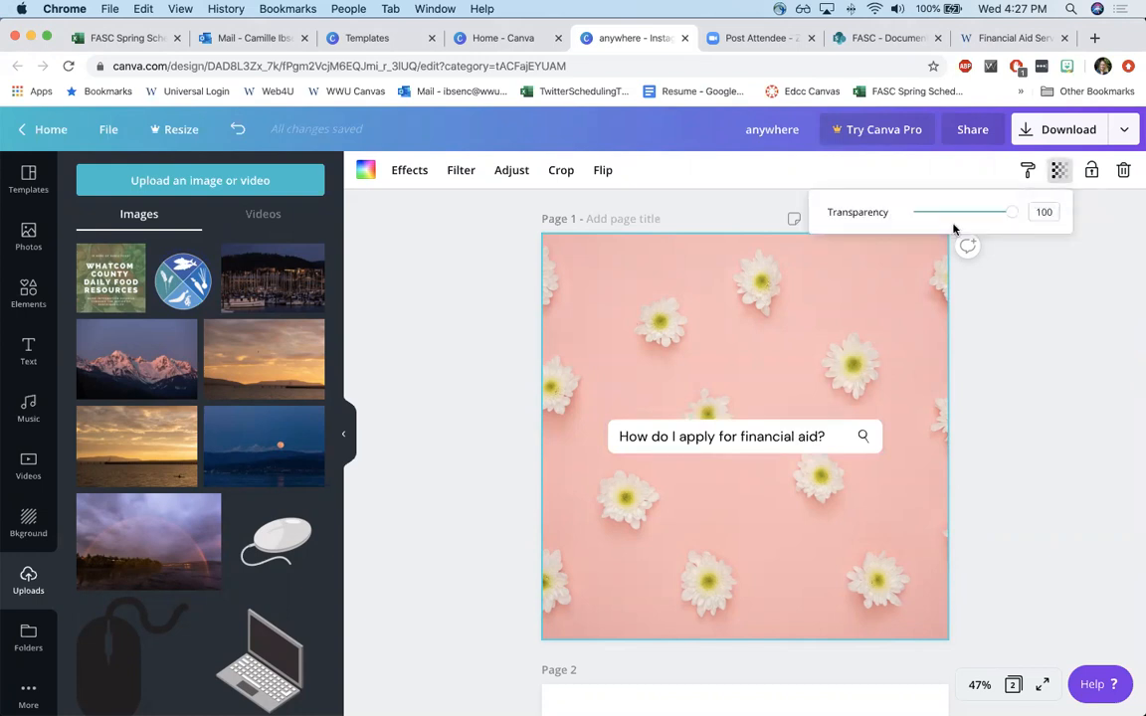
left_click_drag(1012, 211, 966, 221)
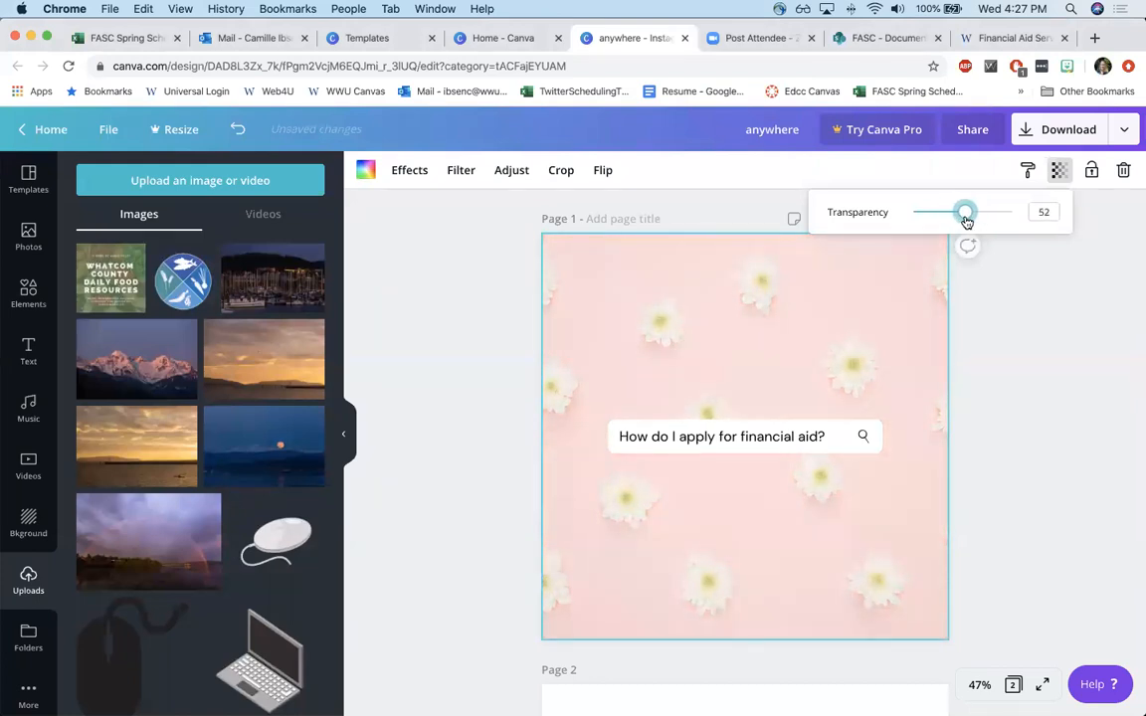
- Try the question text directly on the daisy background without the white search bar, shift it slightly, and undo the changes
left_click(776, 448)
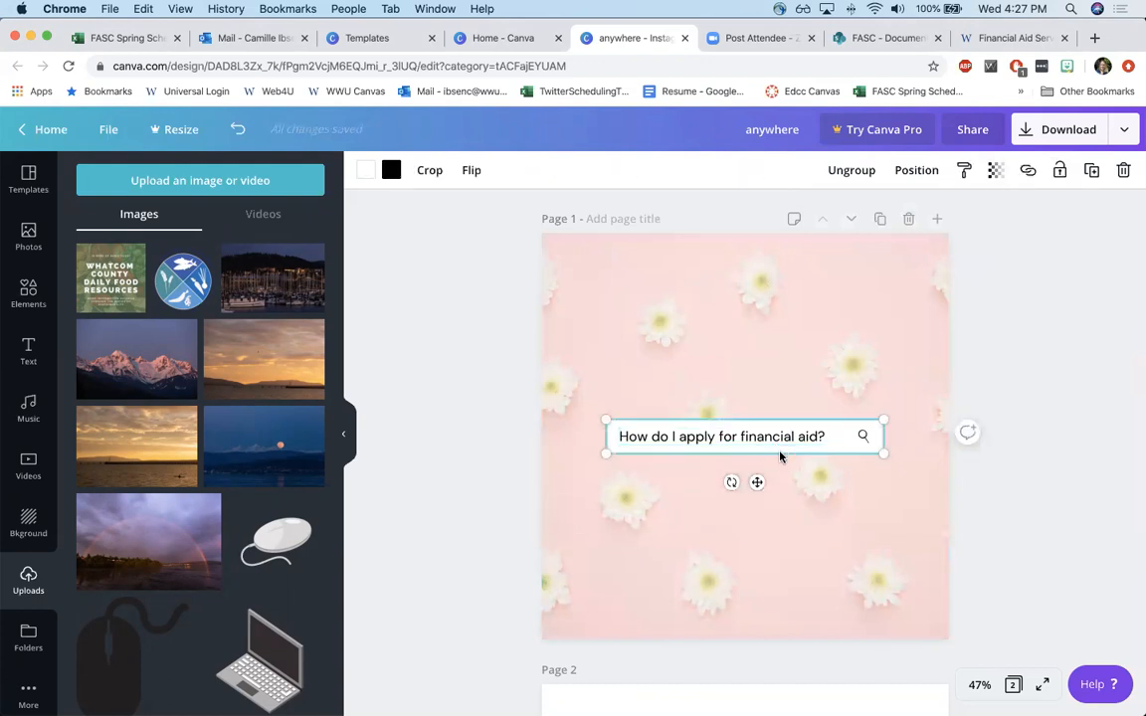
left_click(781, 453)
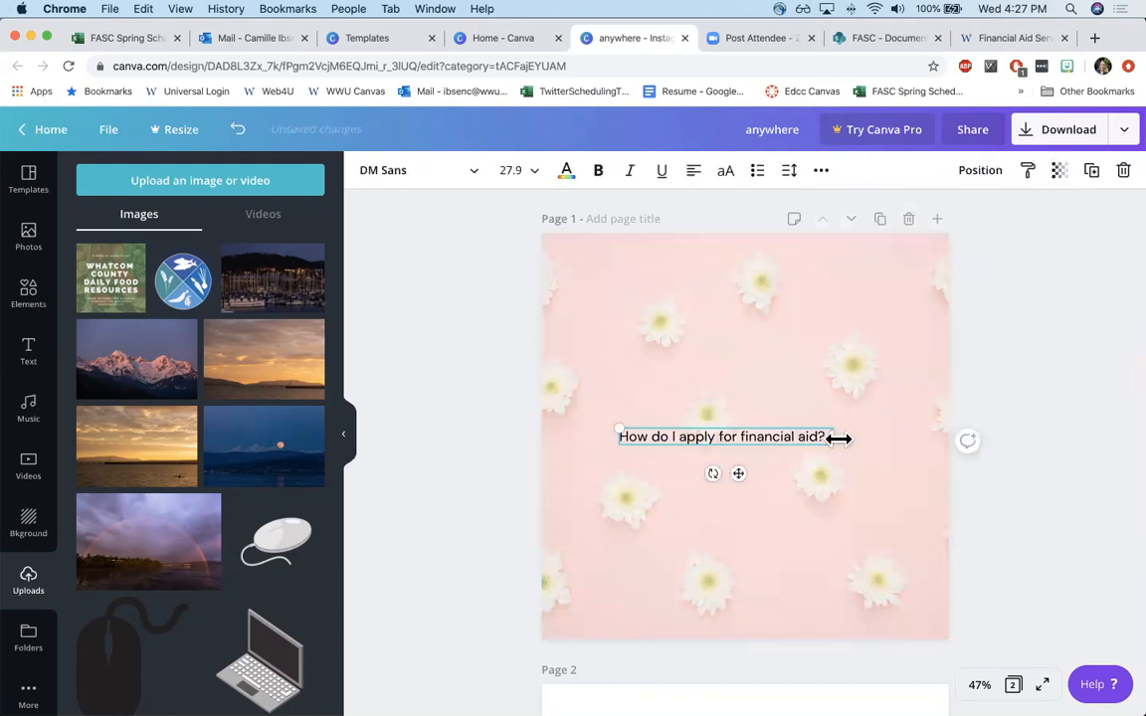
mouse_move(784, 442)
left_mouse_down()
mouse_move(810, 426)
mouse_move(803, 435)
left_mouse_up()
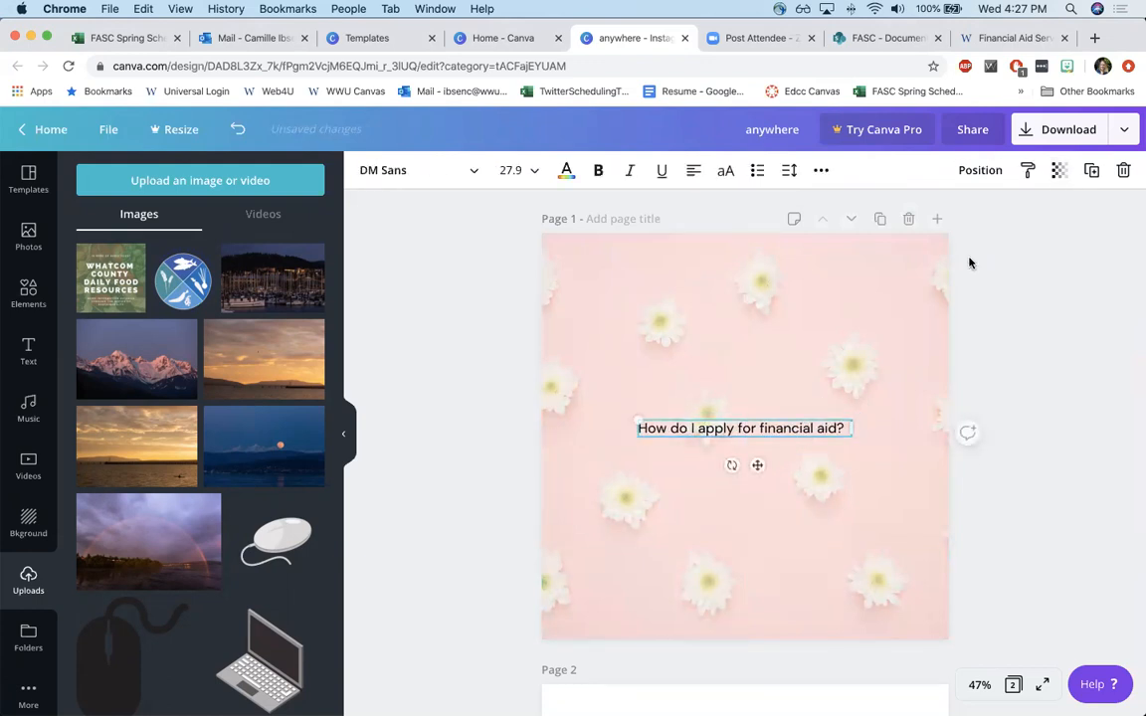
left_click(1059, 170)
left_click(805, 360)
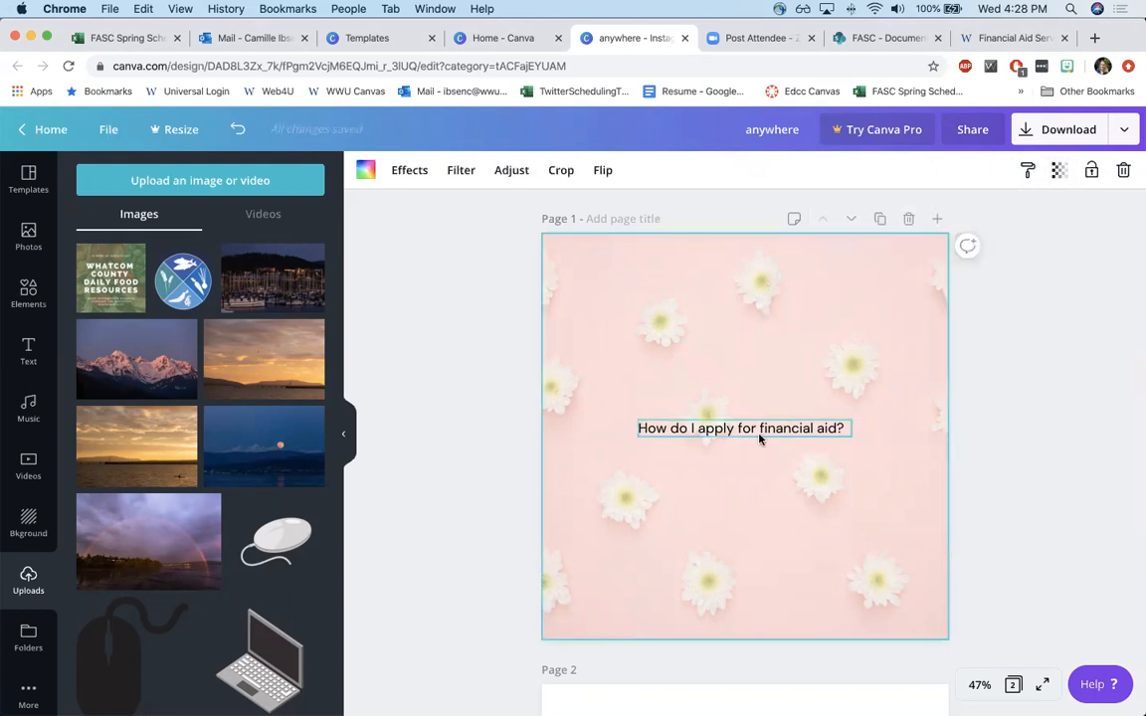
key("super+z")
key("super+z")
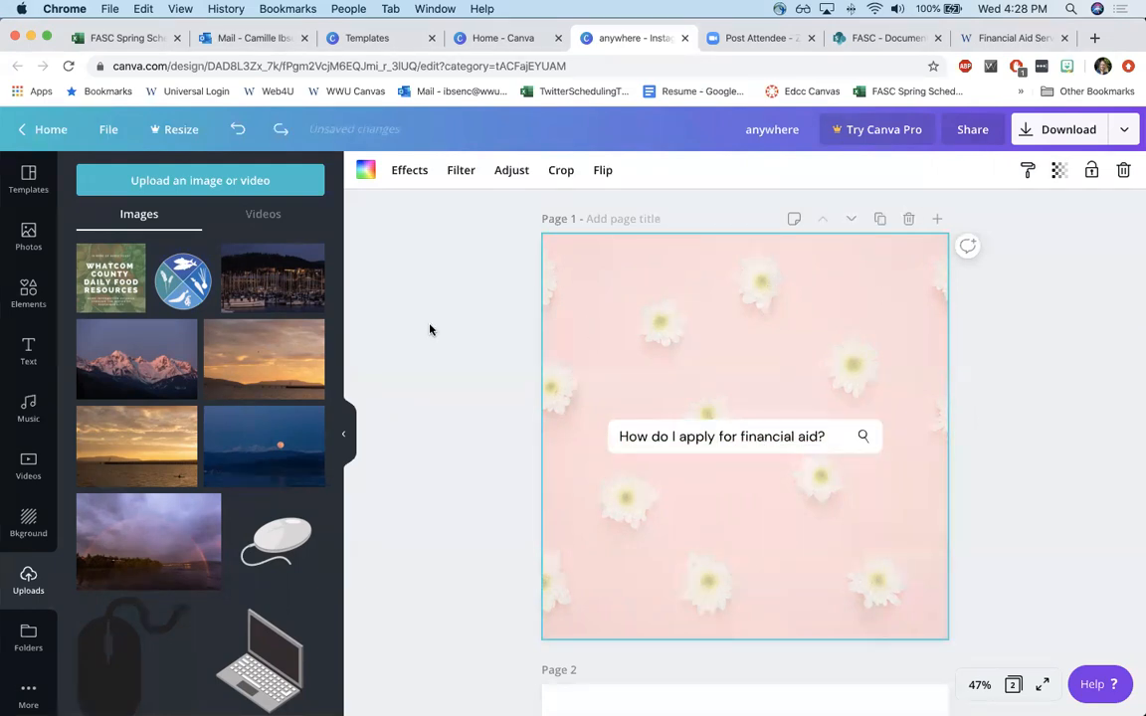
- Add a square shape from the full elements collection and enlarge it to cover the entire first page
left_click(35, 305)
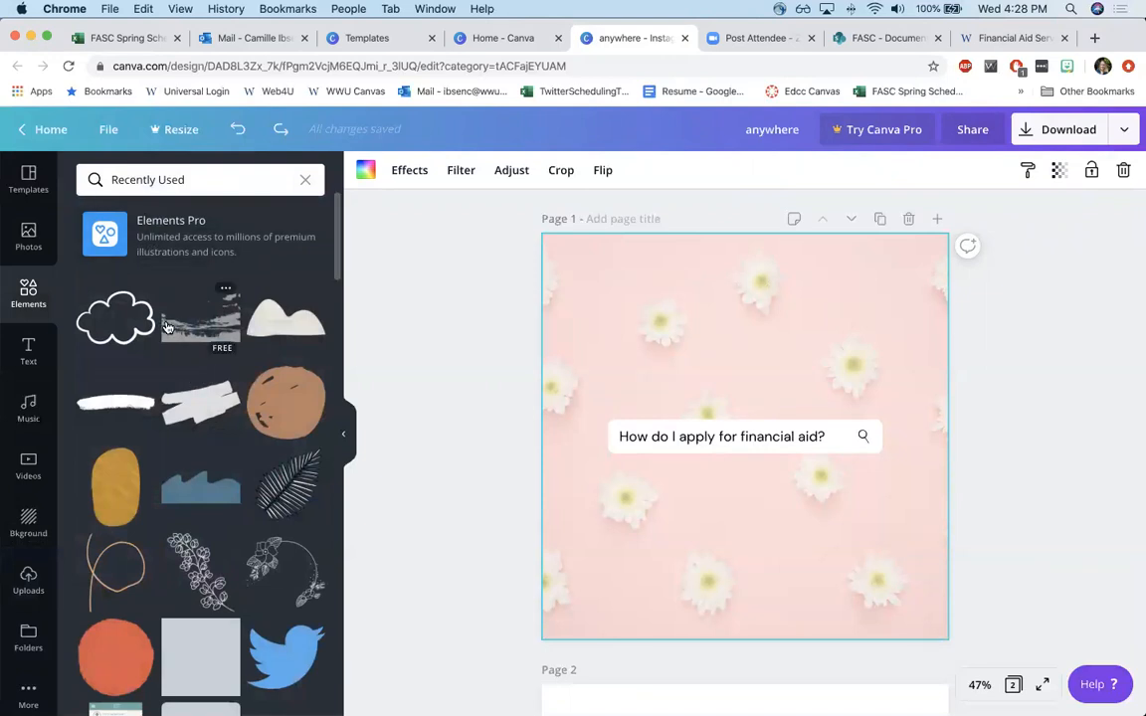
scroll(167, 326, "down", 10)
scroll(204, 318, "up", 2)
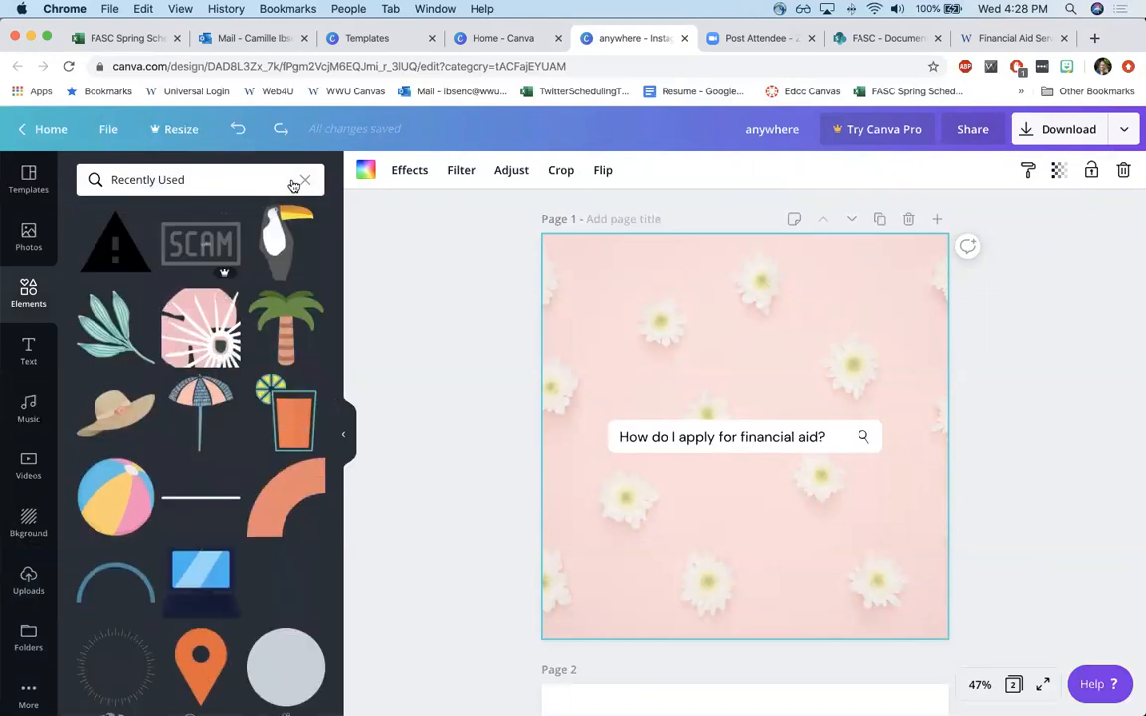
left_click(305, 179)
scroll(184, 413, "down", 4)
mouse_move(161, 477)
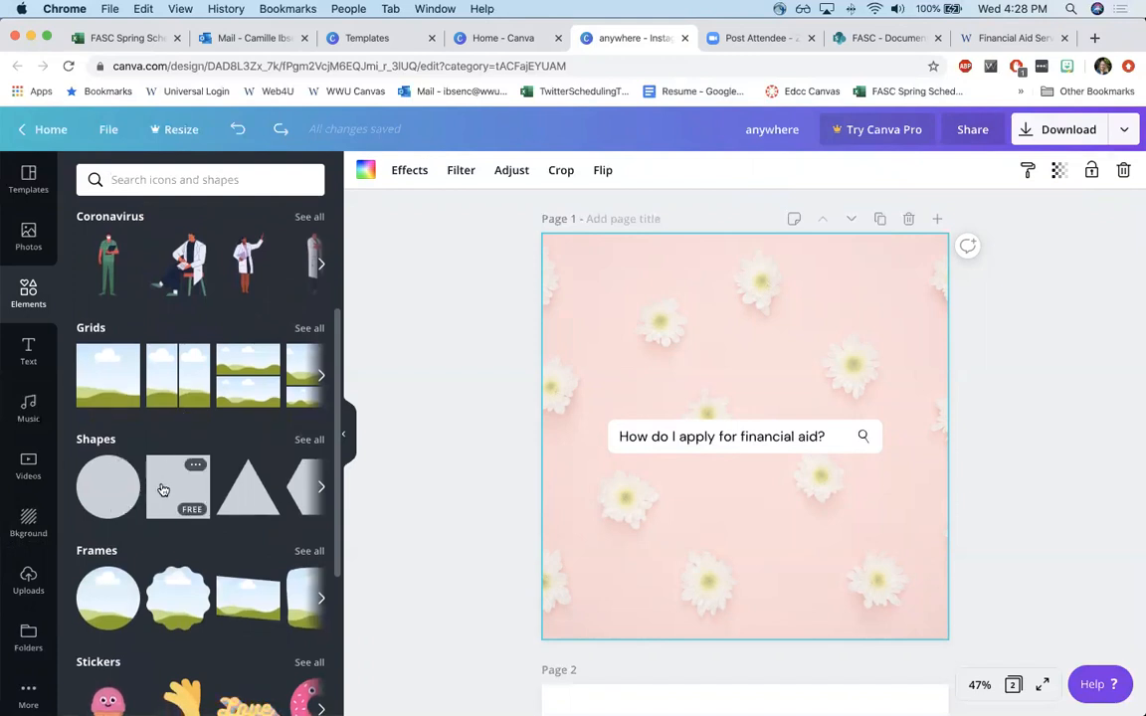
left_click(163, 487)
left_click_drag(788, 400, 699, 378)
left_click_drag(787, 482, 954, 632)
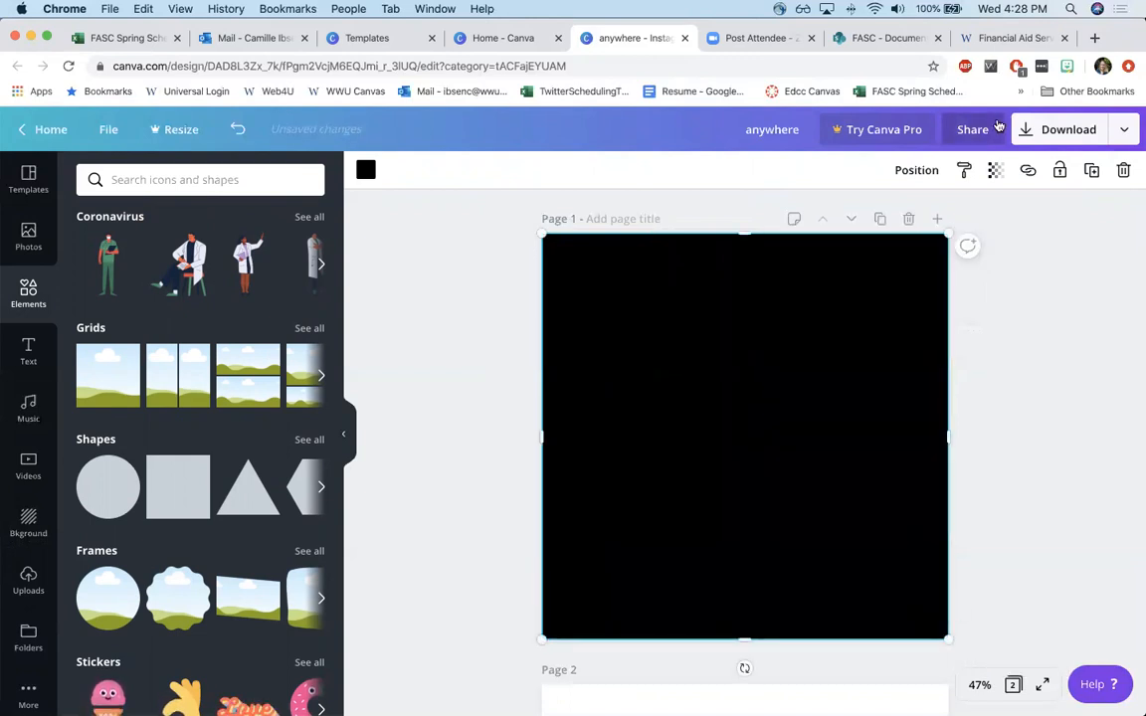
- Send the full-page square behind the search bar and make it semi-transparent so it darkens the daisy background
left_click(916, 171)
left_click(858, 223)
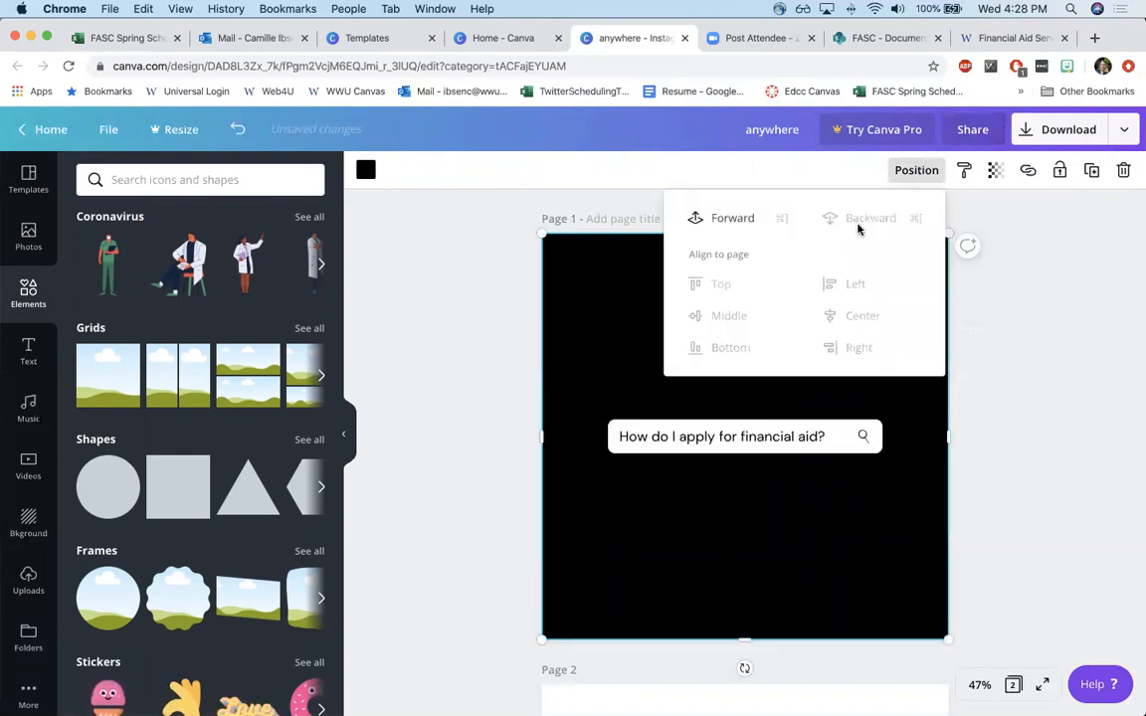
left_click(996, 170)
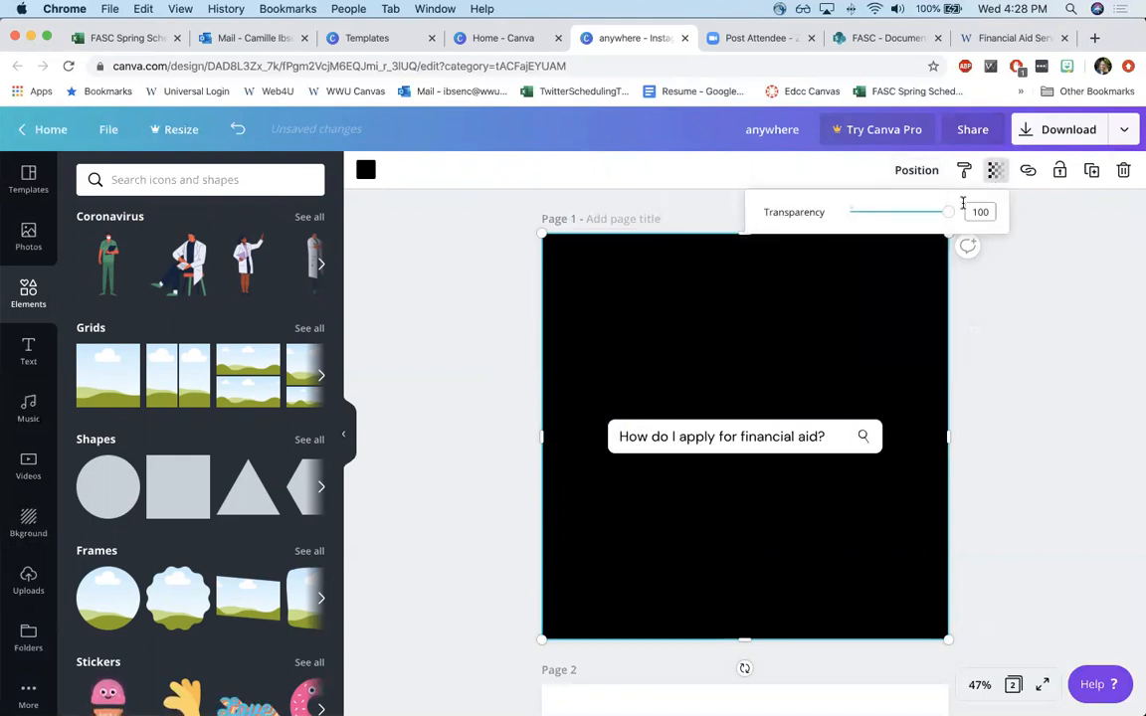
left_click_drag(947, 212, 898, 213)
left_click(1017, 355)
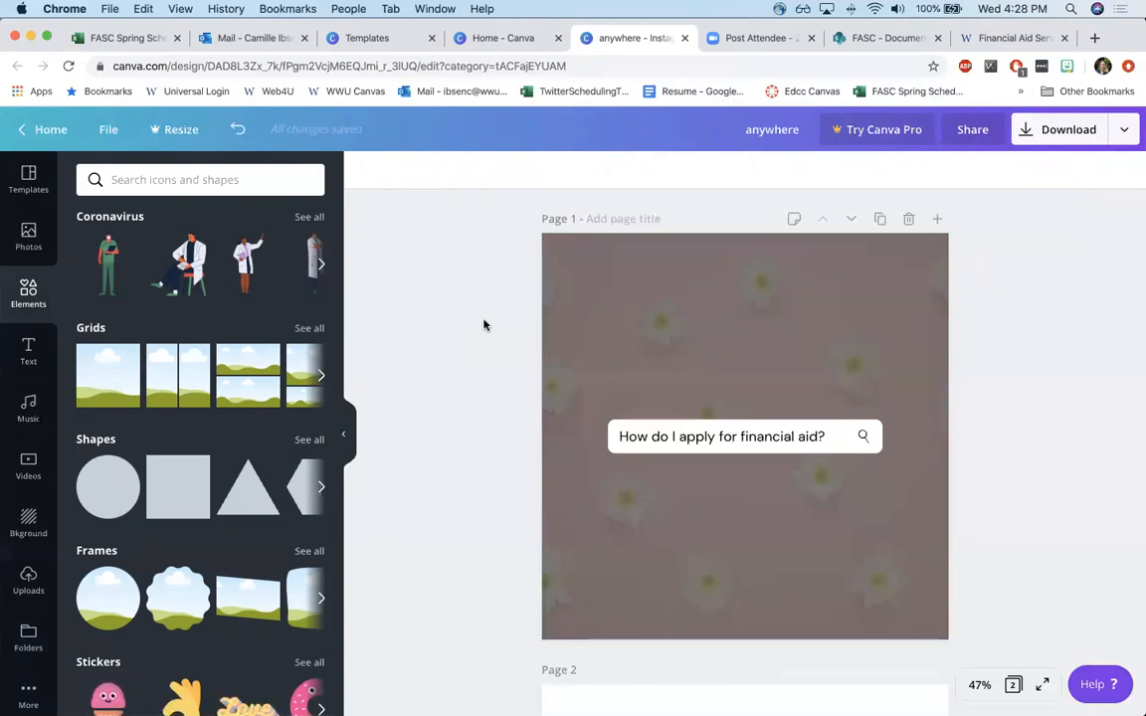
- Duplicate the first page with its darkened daisy background and search bar
left_click(880, 220)
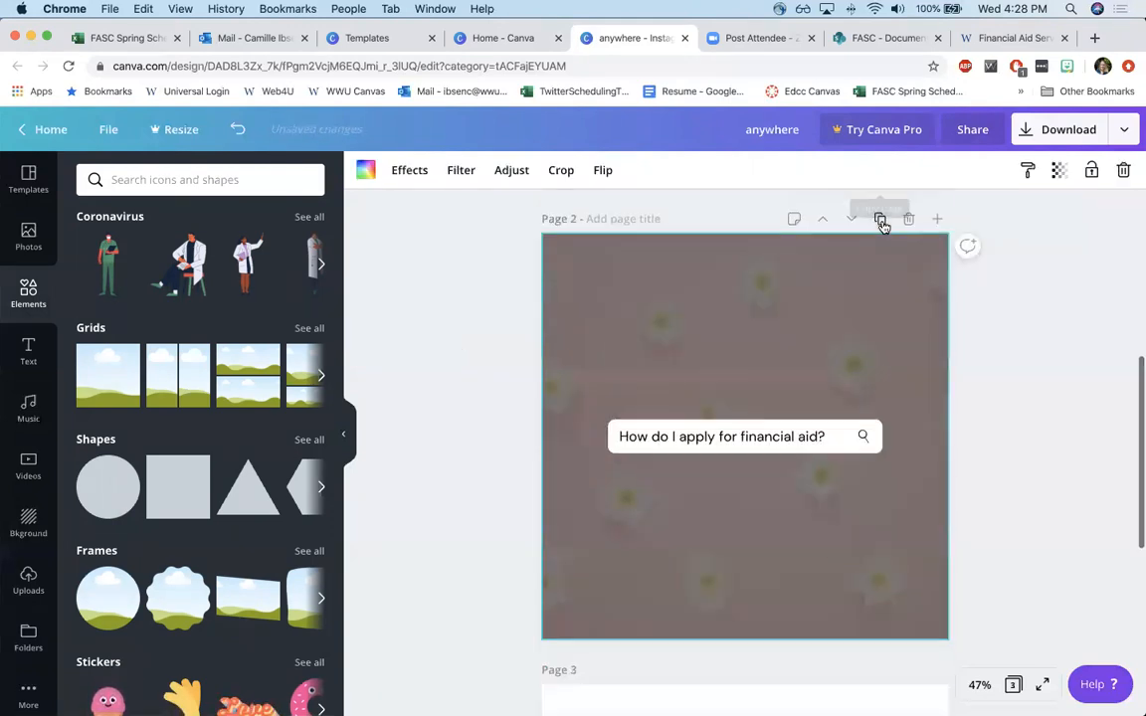
- Delete the duplicated second page and the blank page after it, keeping only the daisy page
scroll(753, 310, "up", 5)
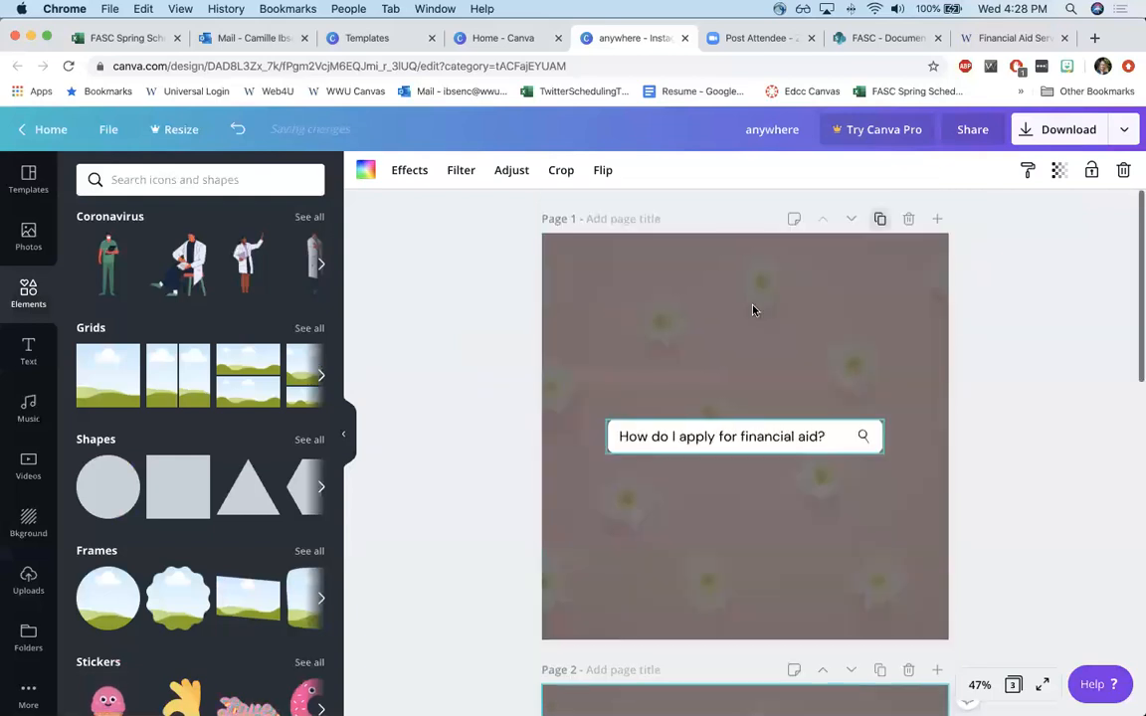
scroll(797, 348, "down", 5)
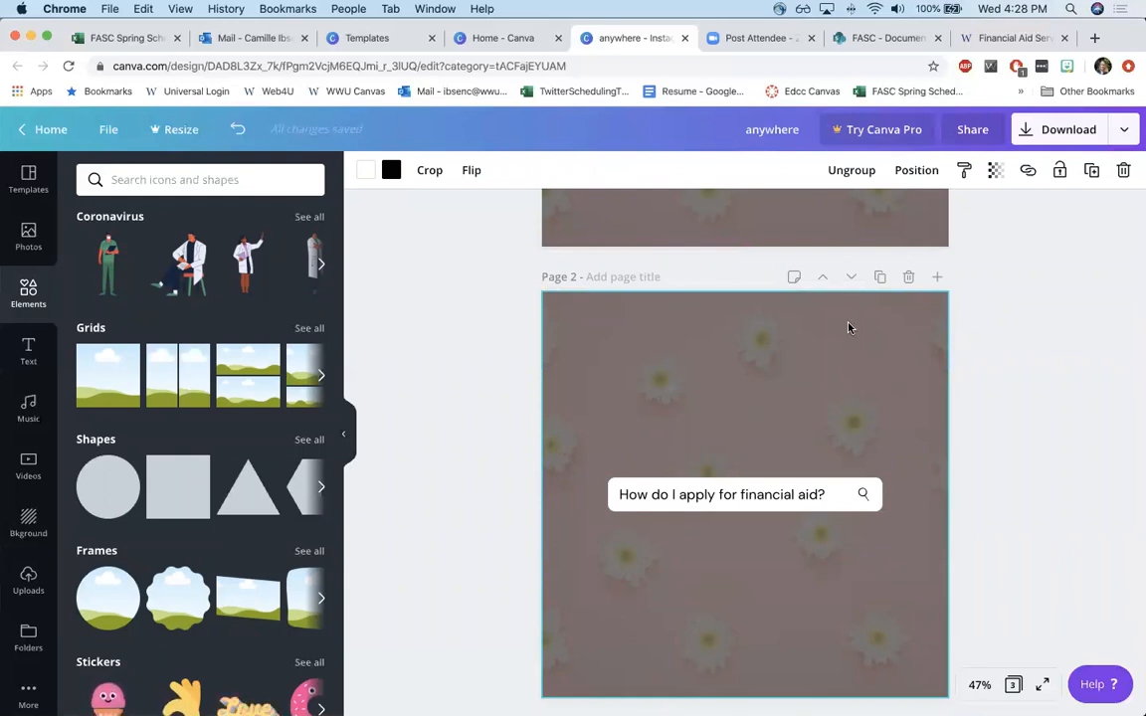
left_click(908, 277)
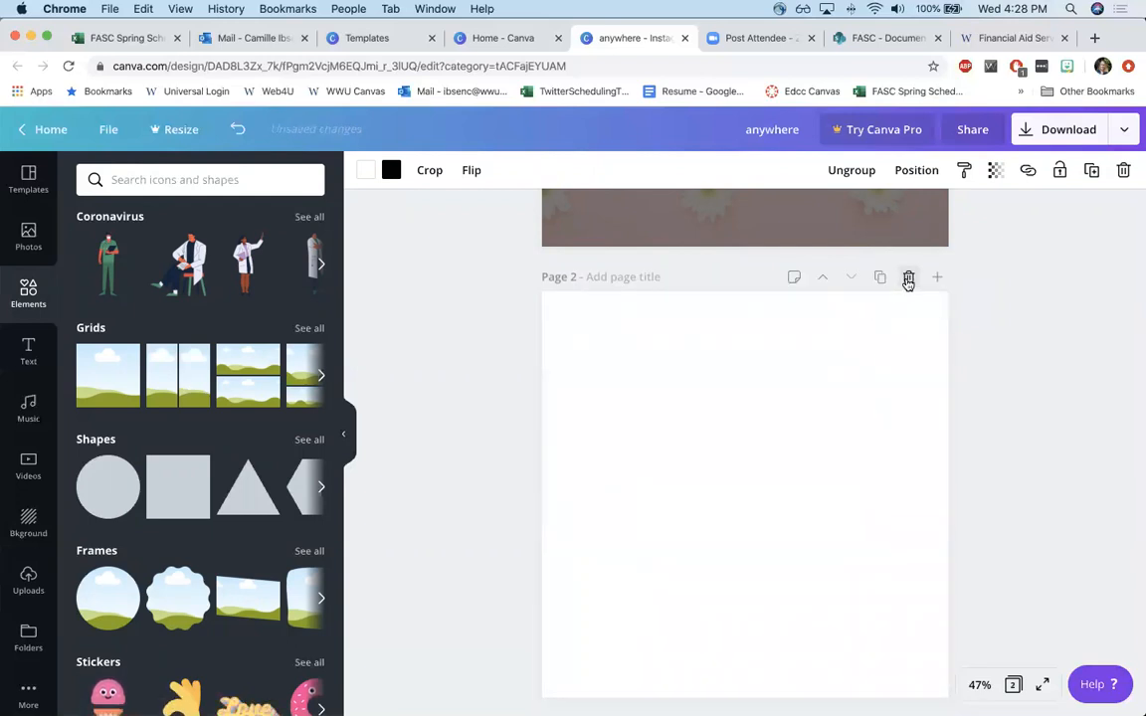
left_click(908, 278)
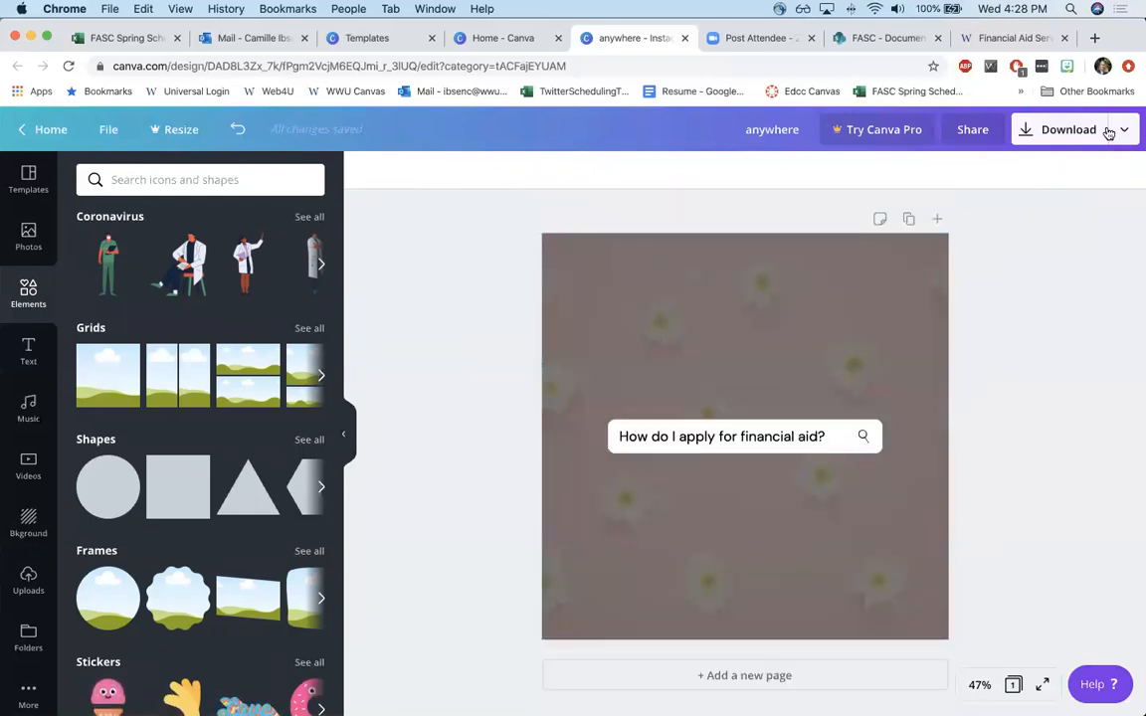
- Make the dark overlay square on the daisy page more transparent
left_click(832, 345)
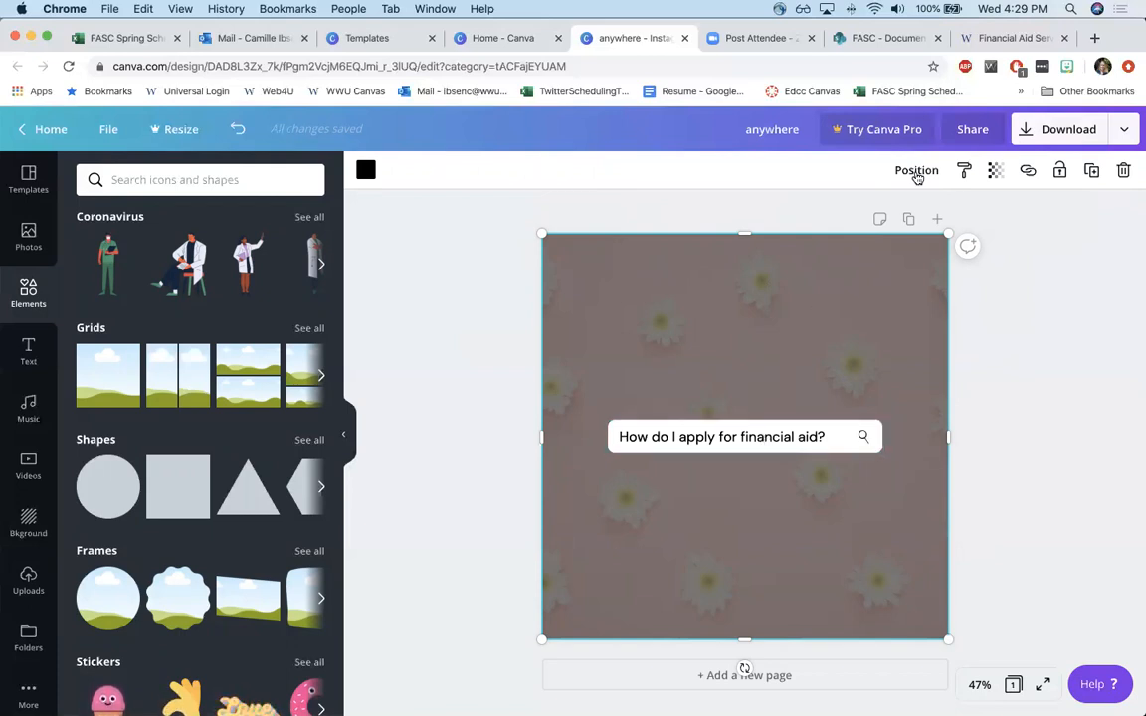
left_click(995, 170)
left_click_drag(900, 212, 887, 213)
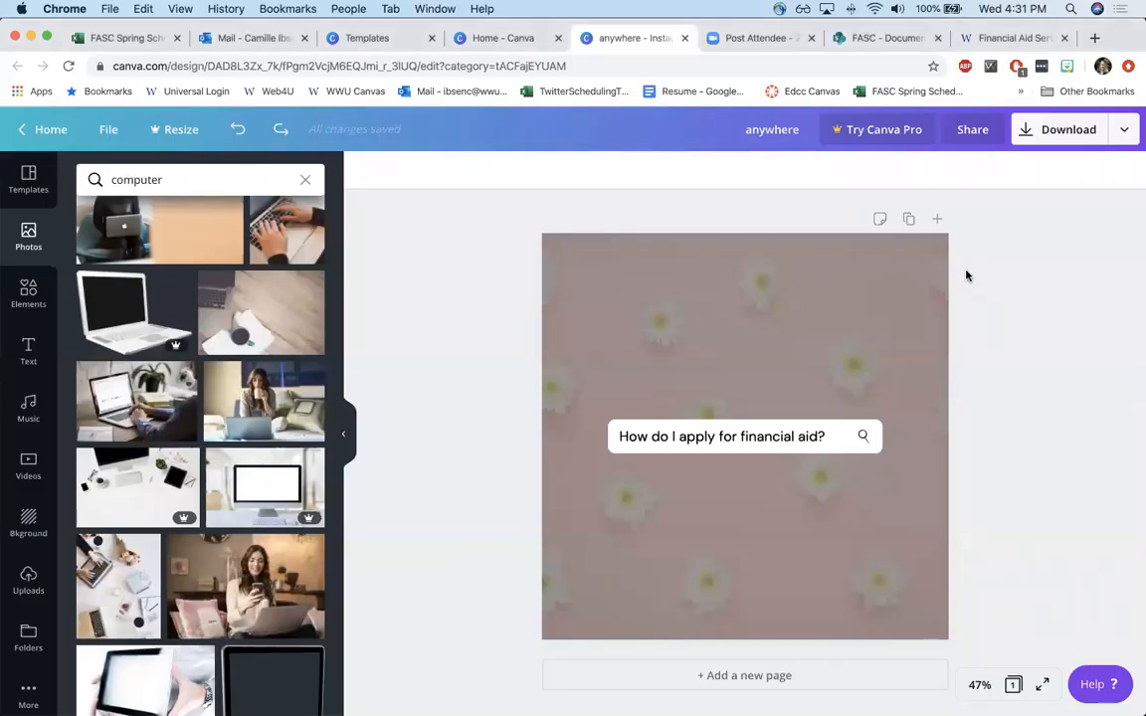
- Duplicate the page, add the laptop and coffee cup photo to the copy, and enlarge it to span the page width
left_click(908, 219)
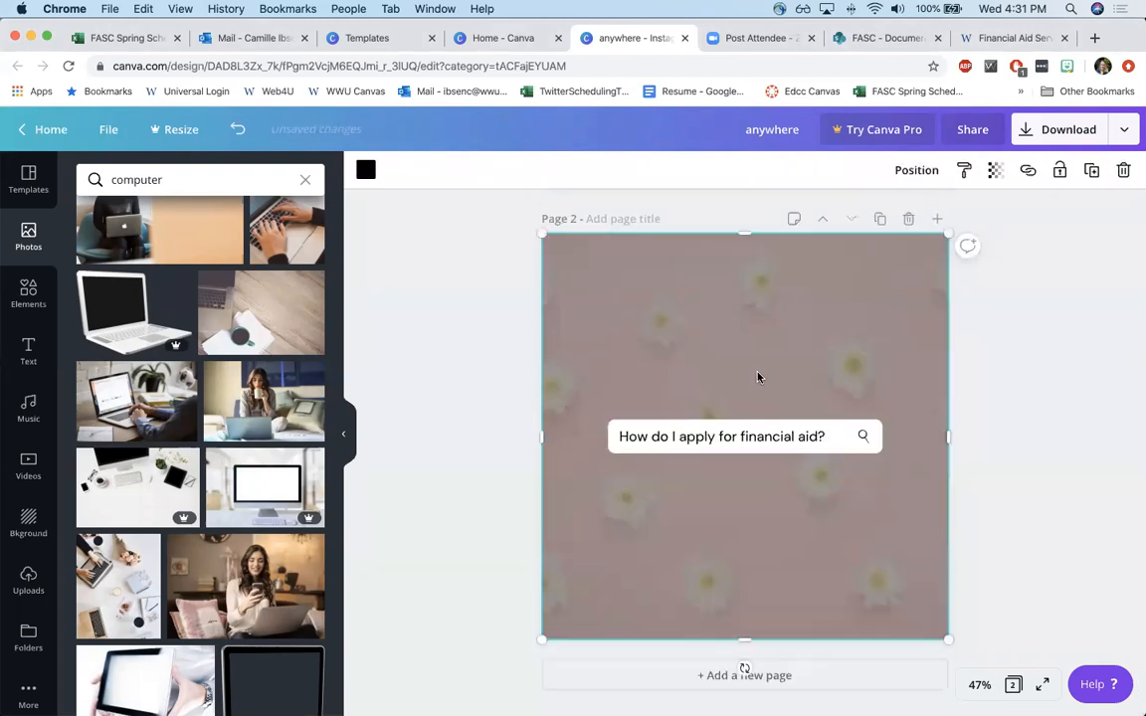
left_click(260, 310)
left_click_drag(707, 399, 719, 335)
left_click_drag(869, 445, 936, 568)
left_click_drag(796, 355, 862, 417)
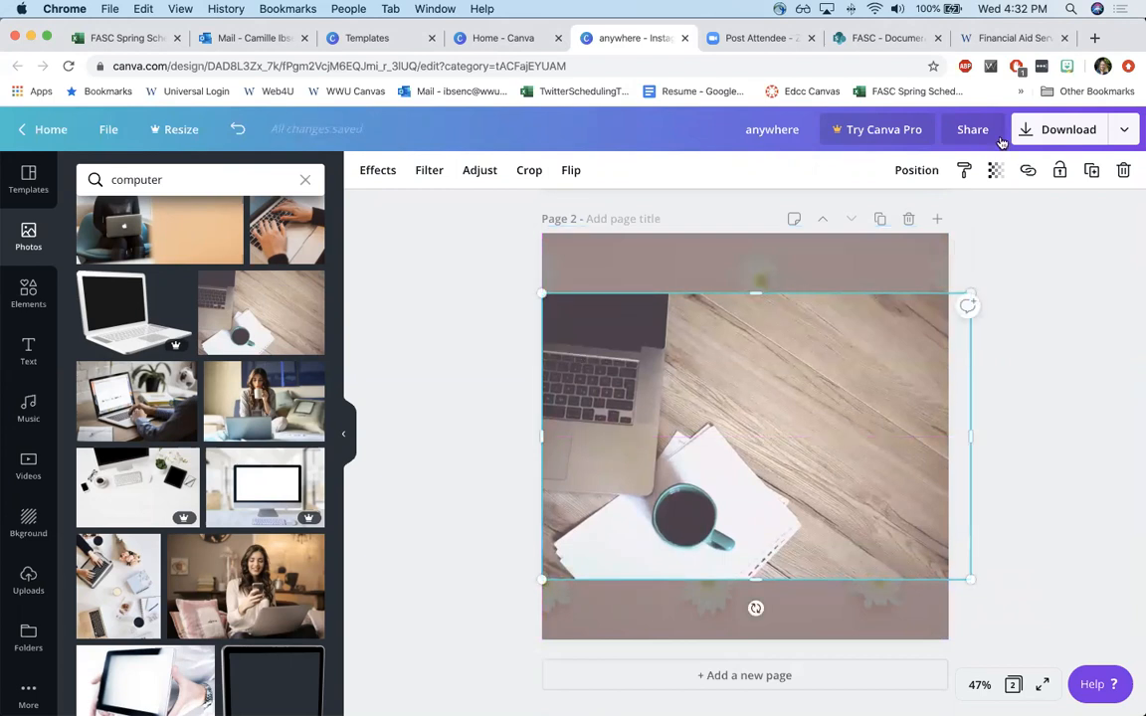
- Send the laptop and coffee photo behind the search bar and delete page 2's dark overlay and daisy background
left_click(926, 172)
left_click(861, 218)
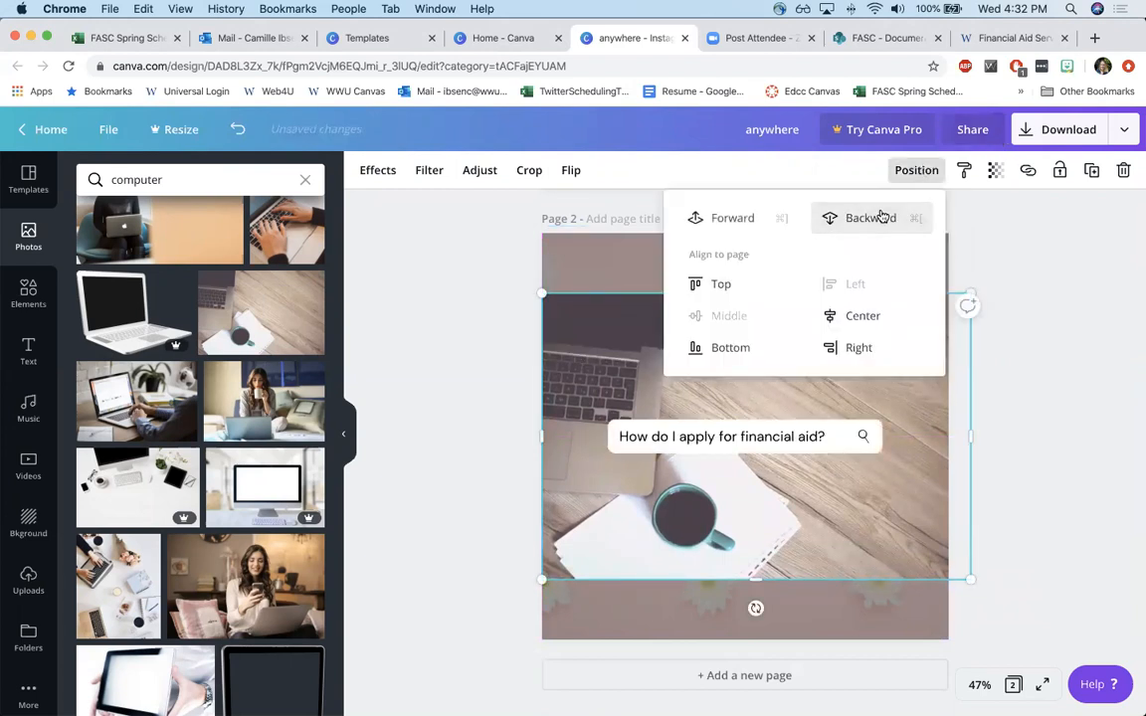
left_click(637, 265)
key("Delete")
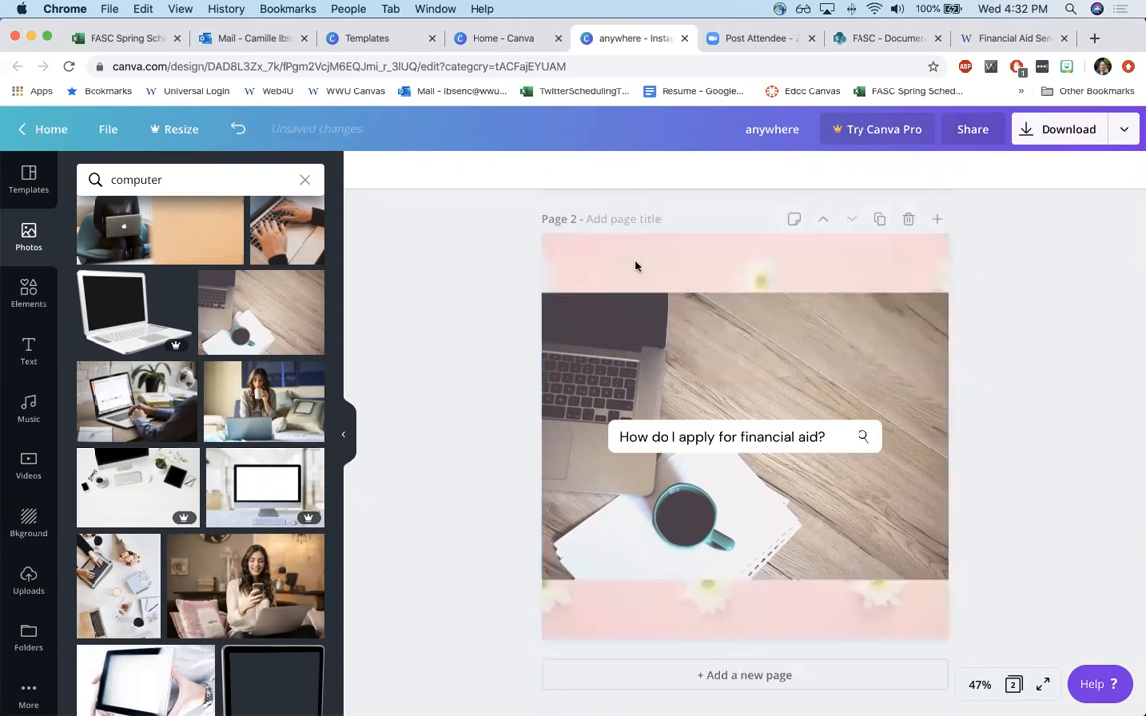
left_click(636, 265)
key("Delete")
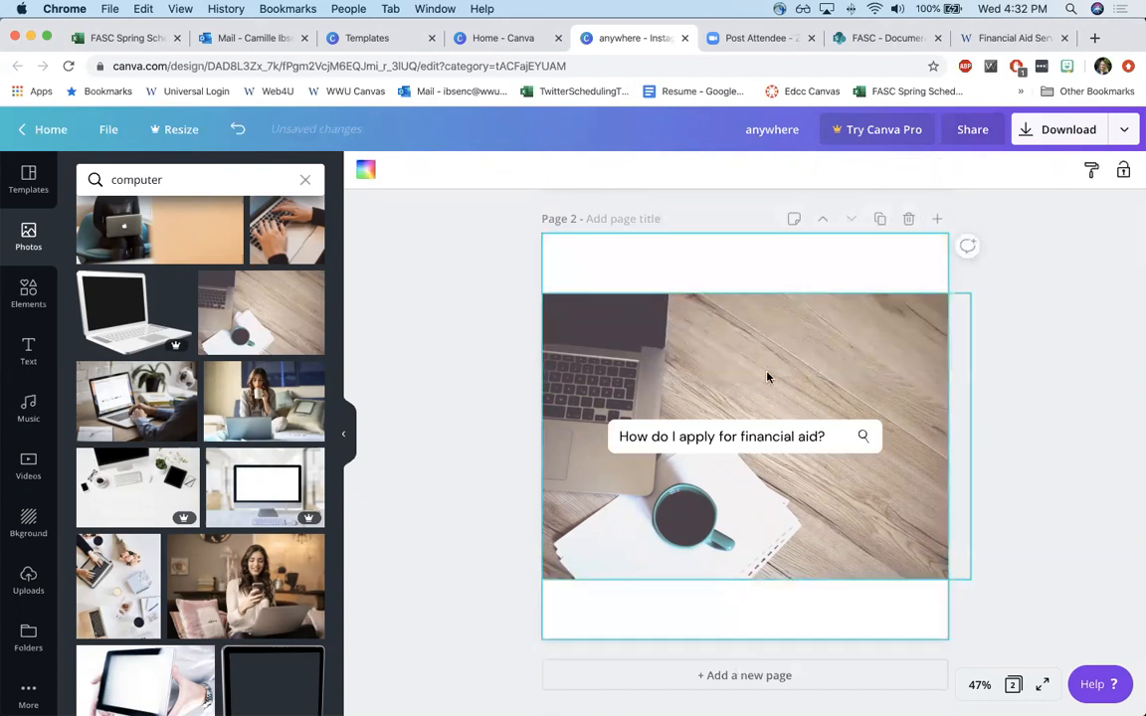
- Shift the laptop and coffee photo slightly to the left on page 2
mouse_move(872, 386)
left_mouse_down()
mouse_move(842, 384)
mouse_move(872, 386)
left_mouse_up()
left_click(1012, 409)
left_click(1012, 392)
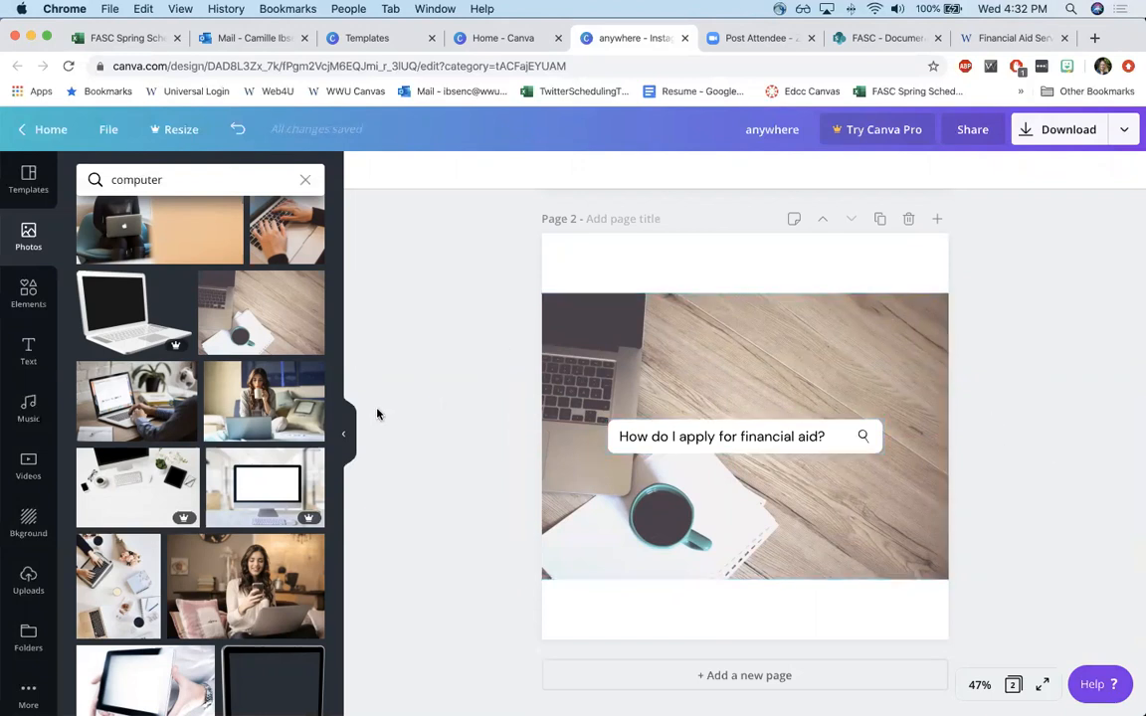
- Try adding the free photo of a laptop on a dark desk to page 2, and remove it
scroll(217, 557, "down", 5)
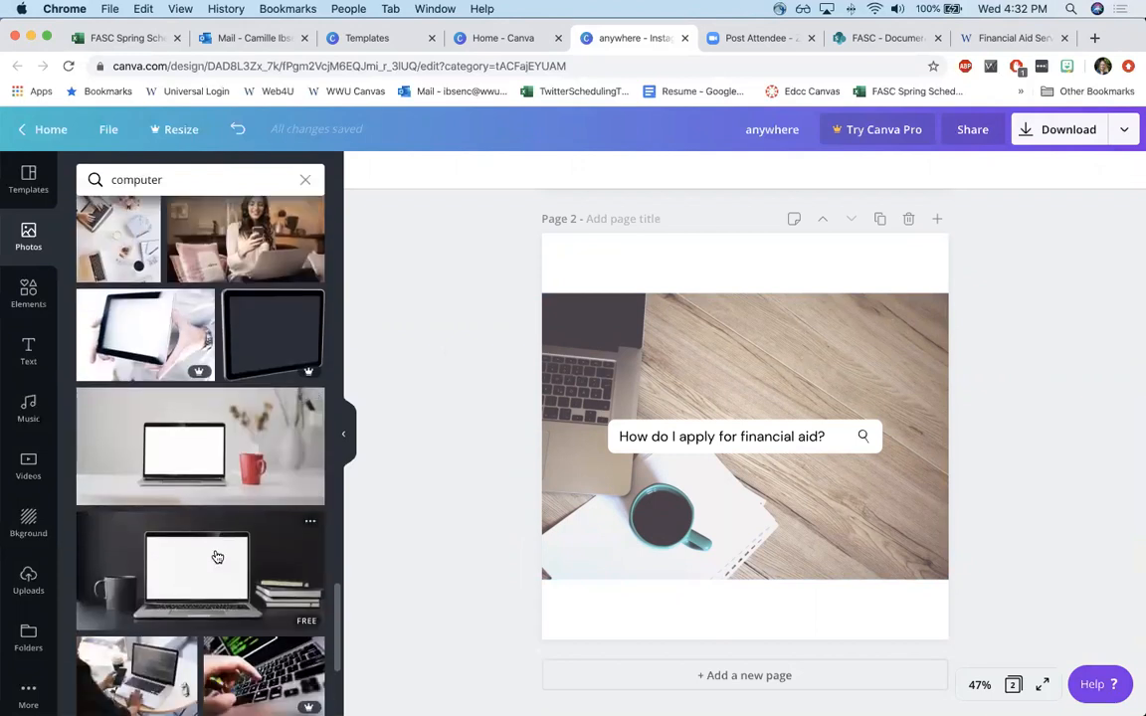
scroll(217, 557, "down", 2)
left_click(222, 490)
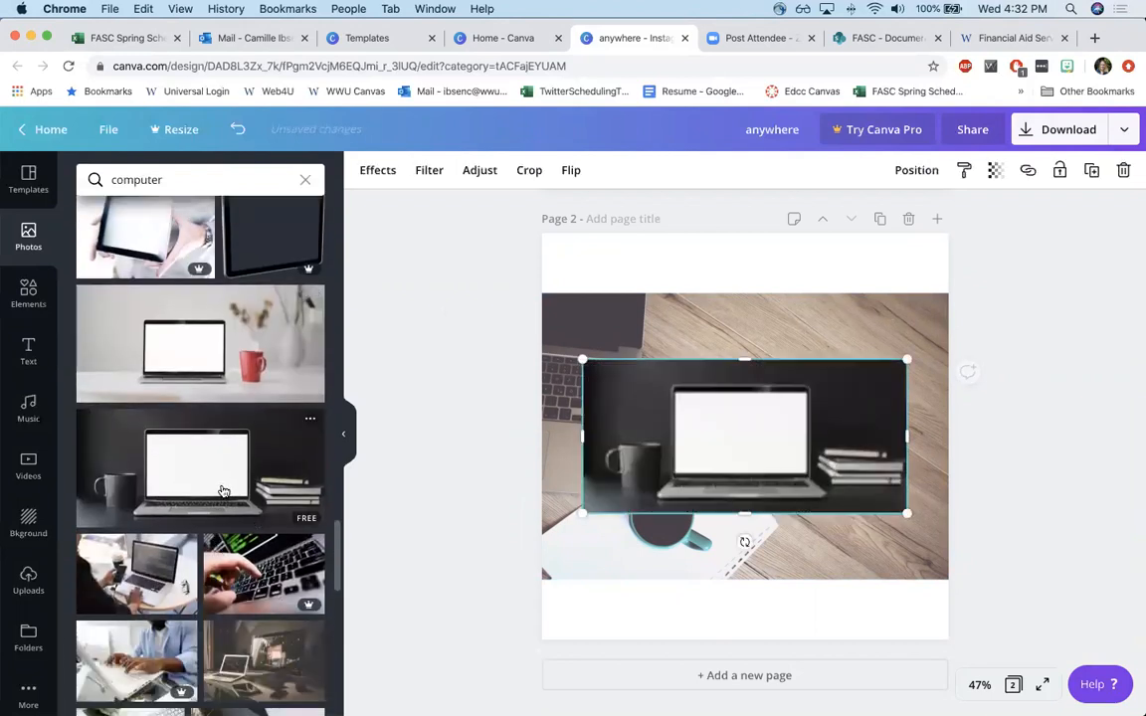
key("Delete")
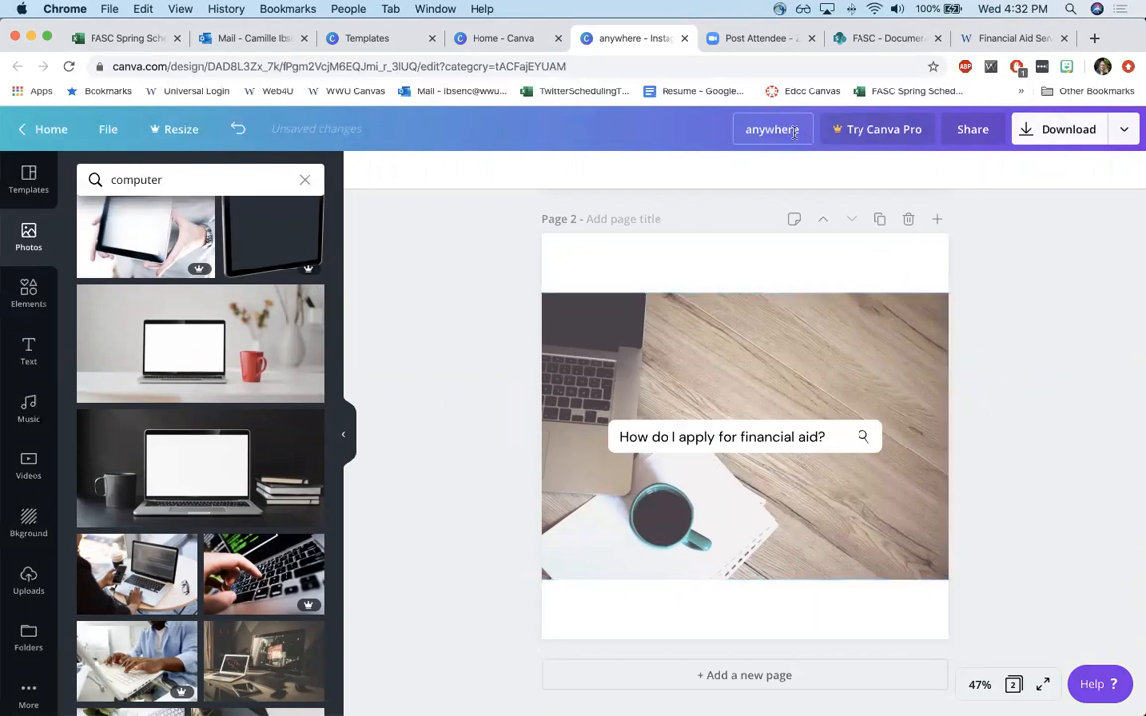
- Rename the design as "How to apply for financial aid"
left_click(789, 131)
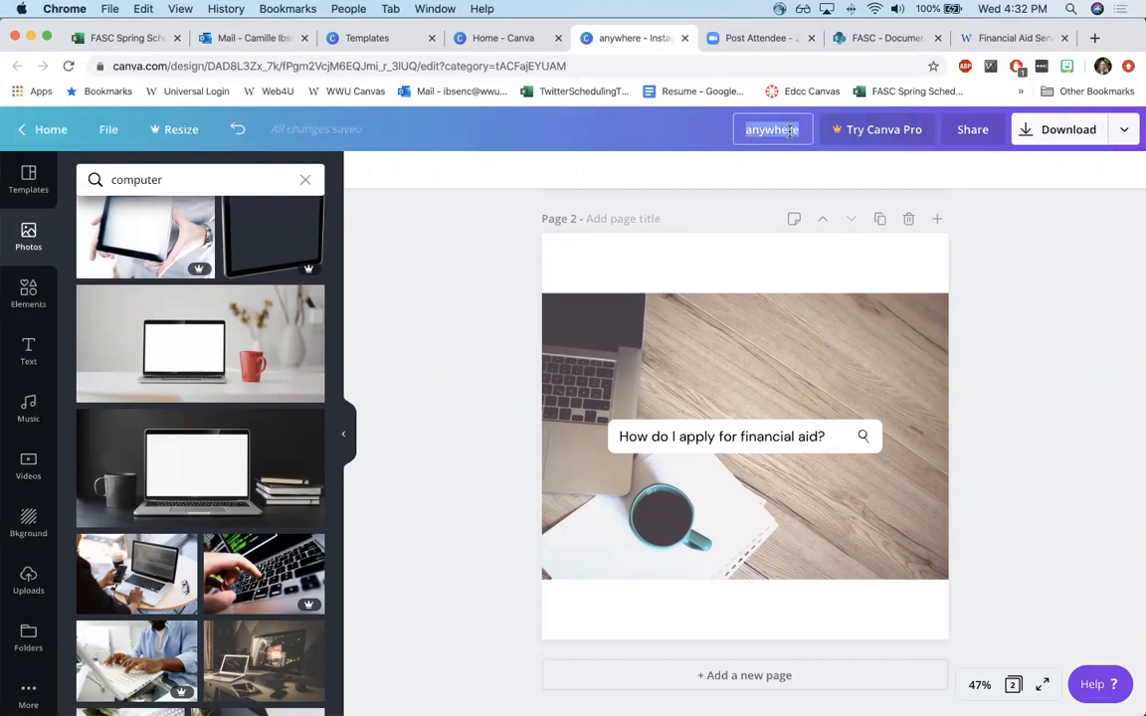
key("BackSpace")
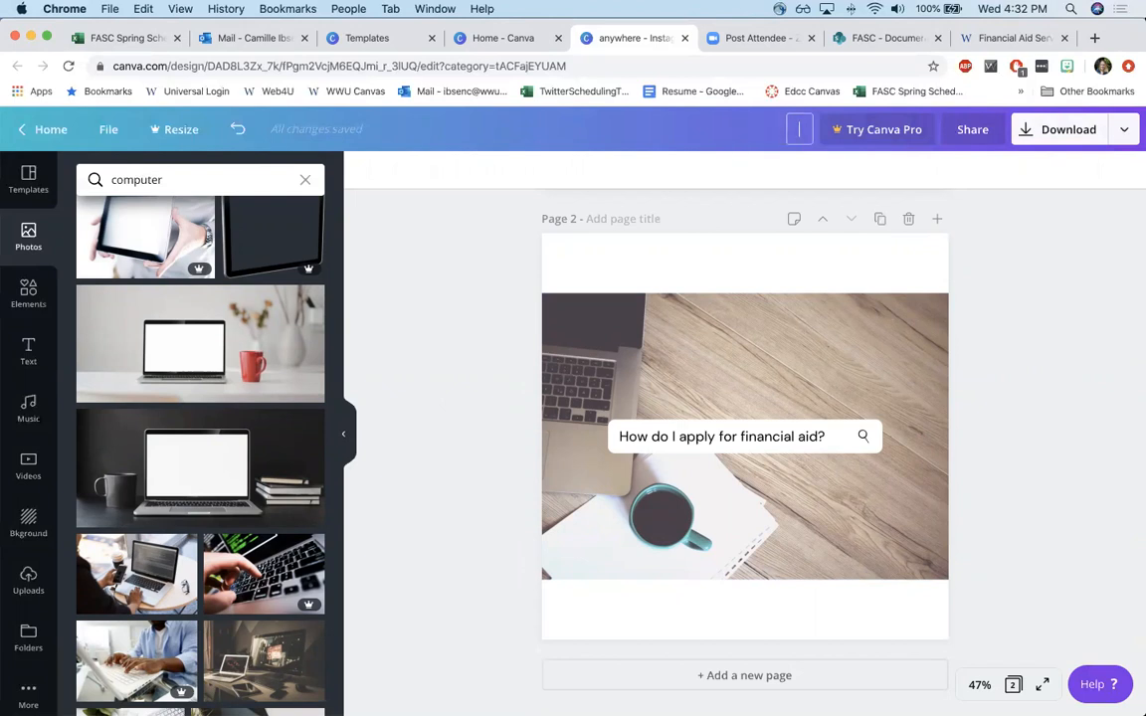
type("How to apply")
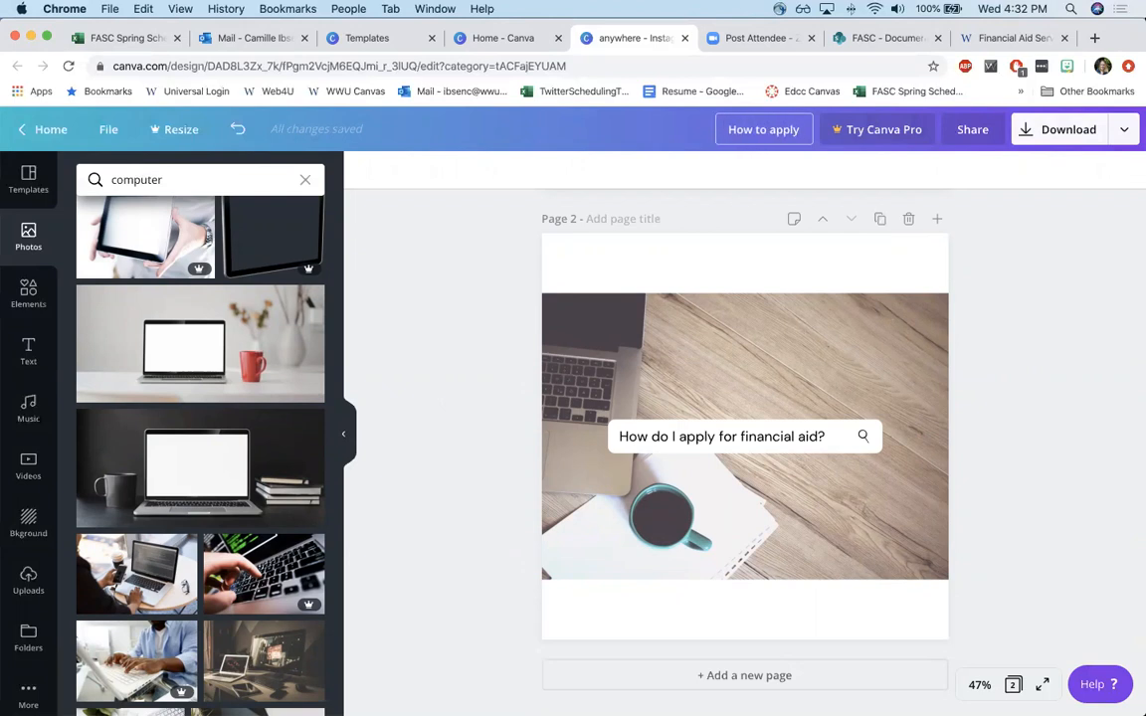
type(" financial aid")
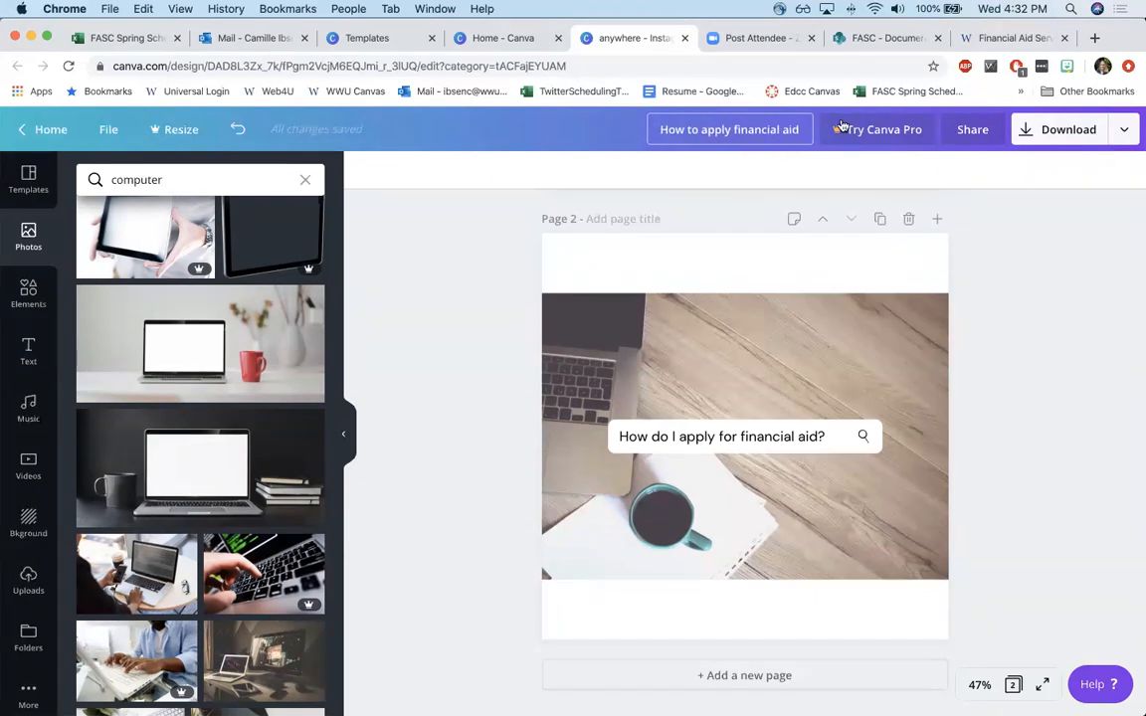
left_click(1047, 224)
left_click(777, 129)
type("for")
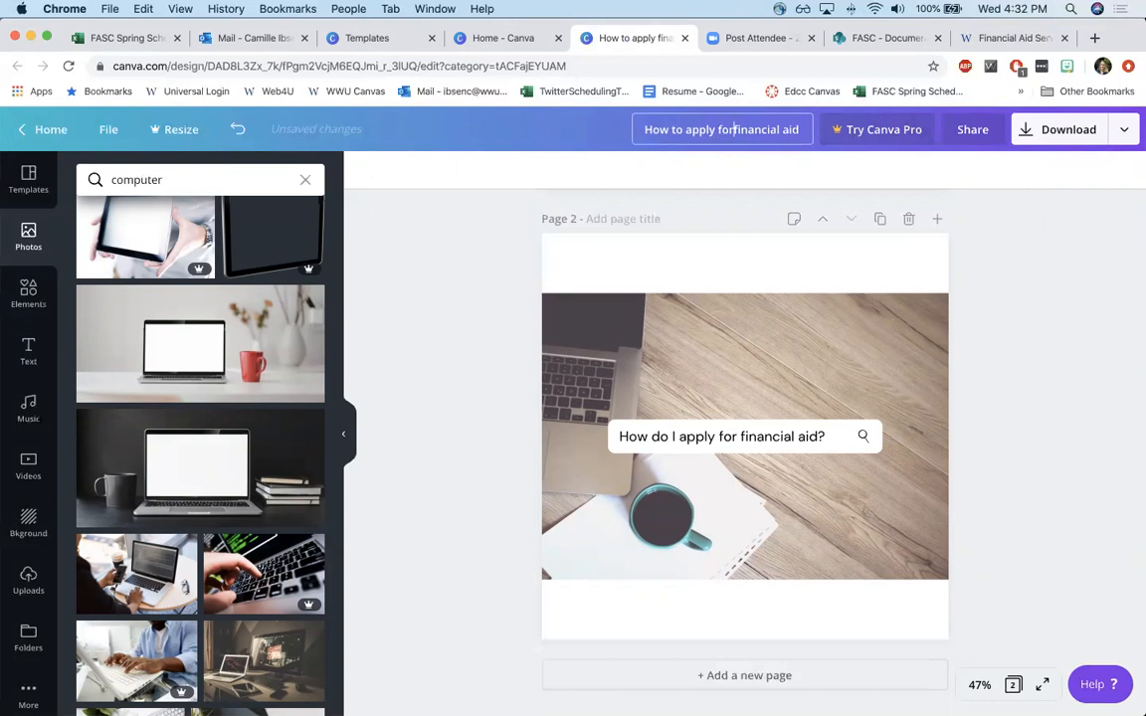
- Review the page selection choices in the download options and close them without downloading
left_click(1084, 134)
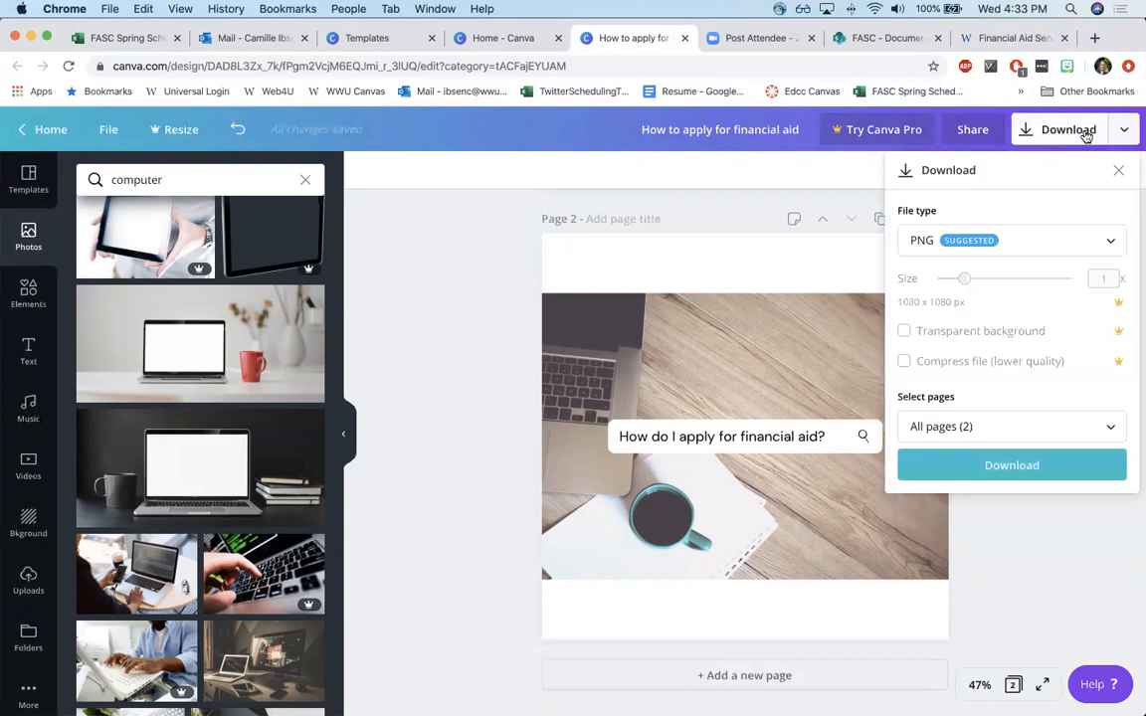
left_click(1008, 433)
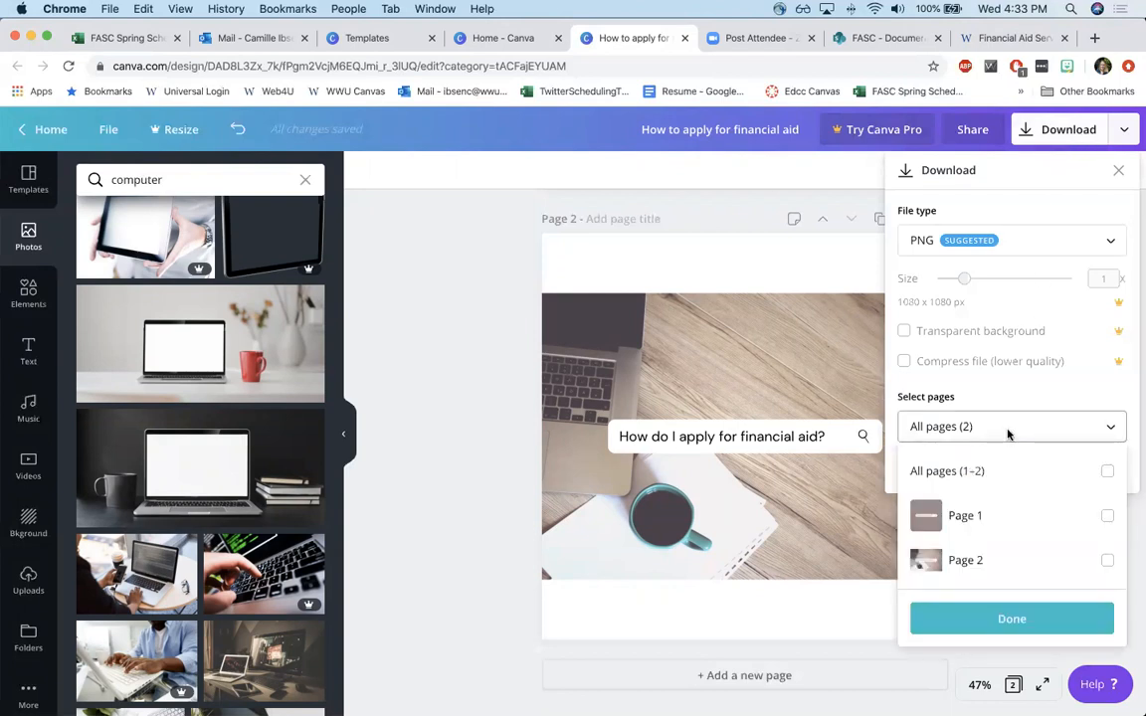
left_click(1009, 434)
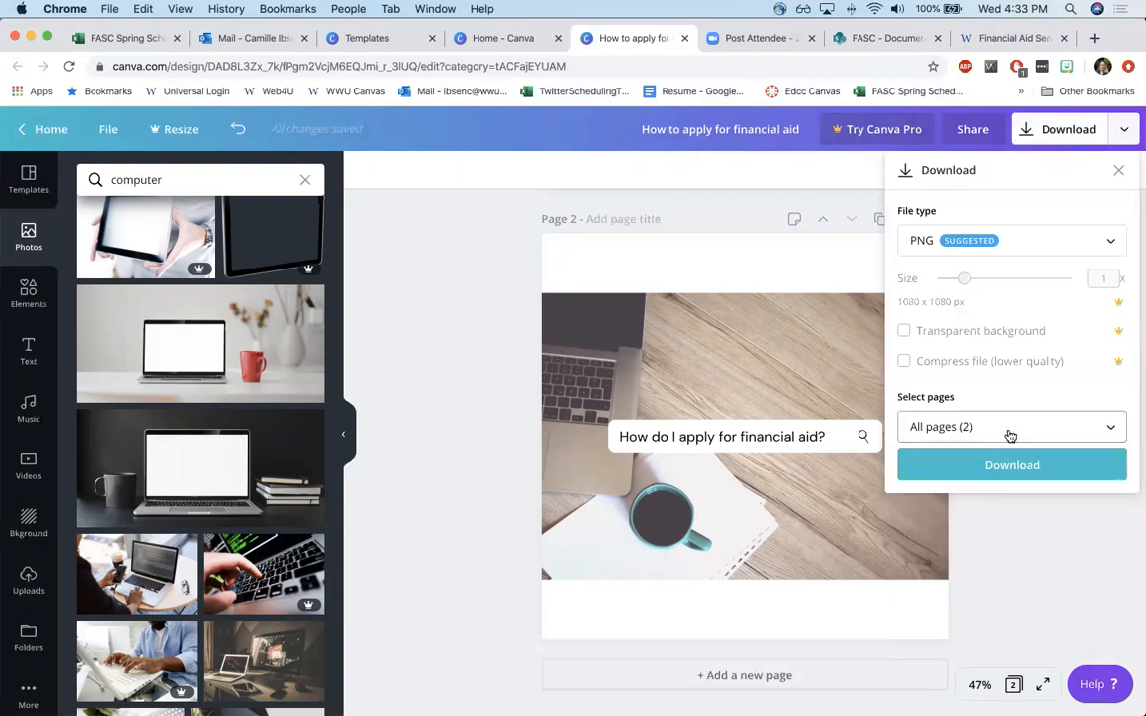
left_click(1009, 434)
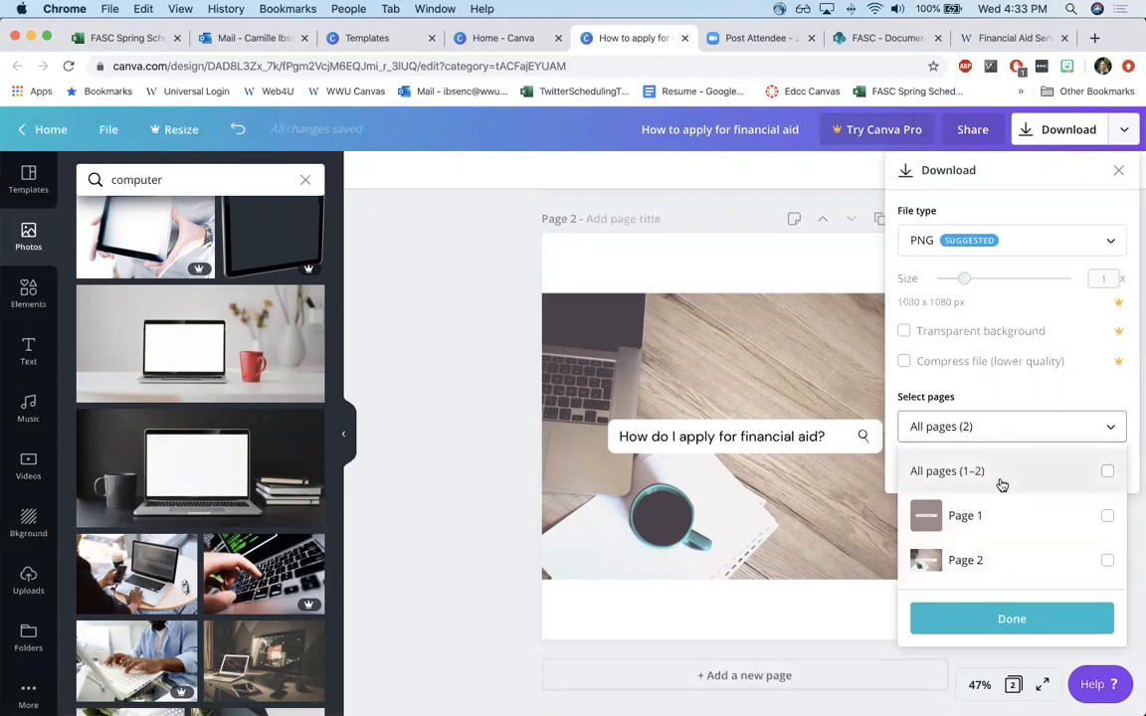
left_click(463, 339)
left_click(421, 305)
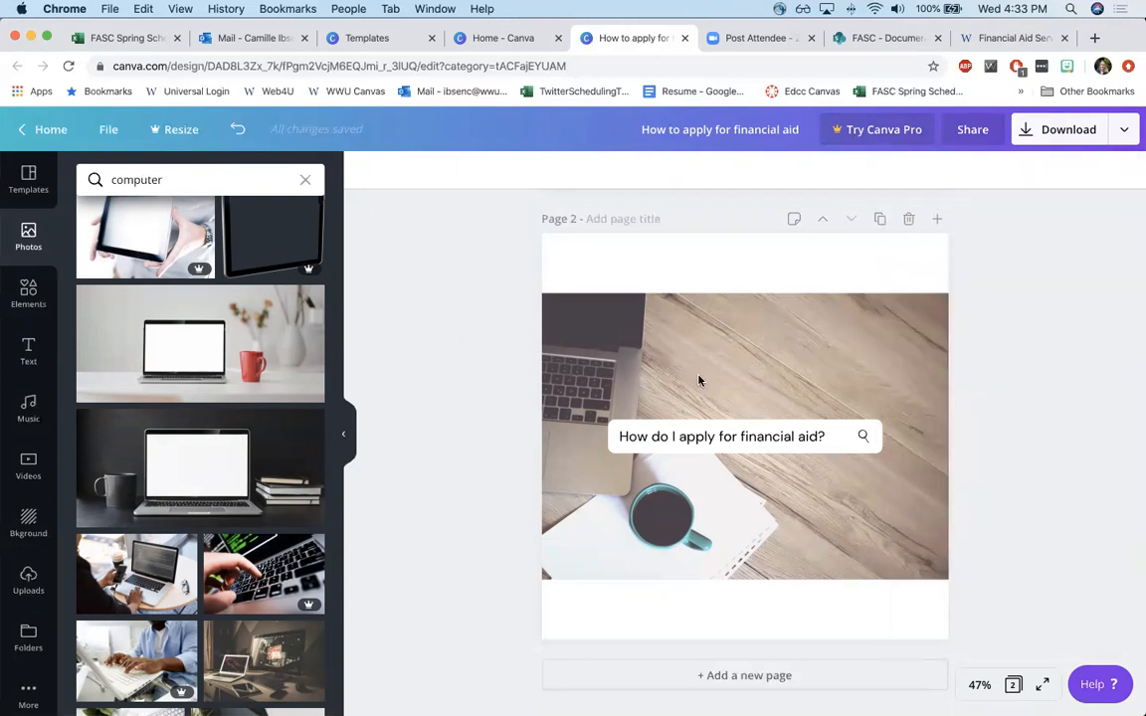
- Delete the first page with the daisy background
scroll(636, 348, "up", 5)
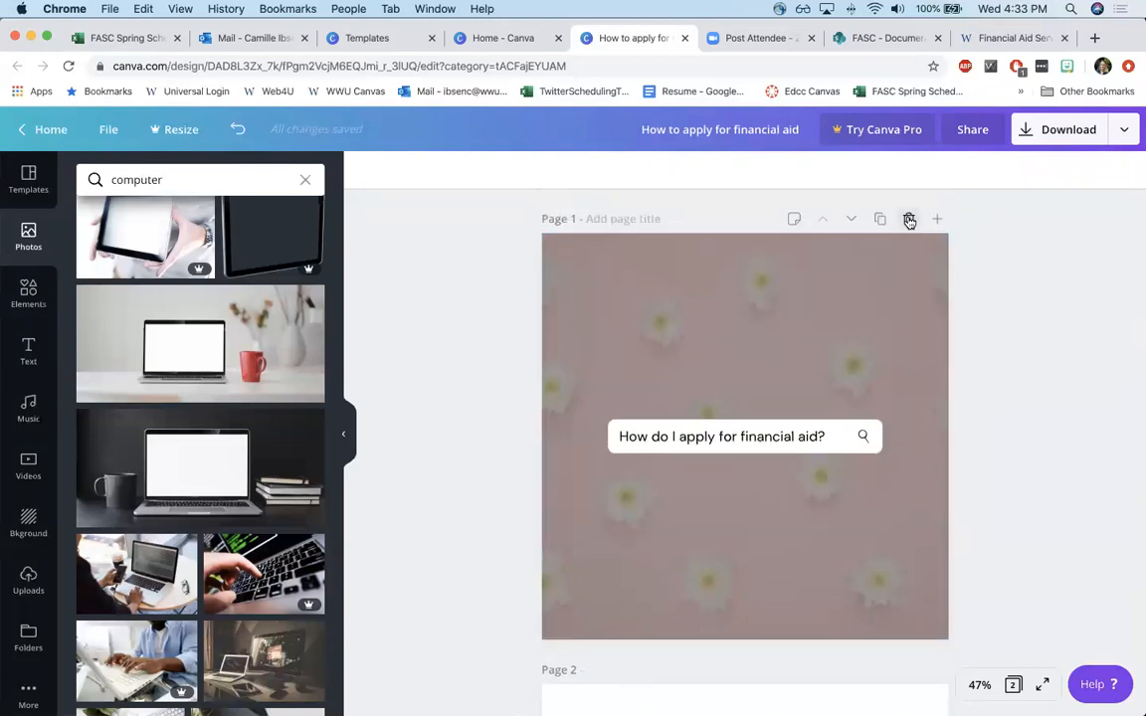
left_click(909, 219)
- Review the available download file types and download the remaining page as a PNG
left_click(1125, 135)
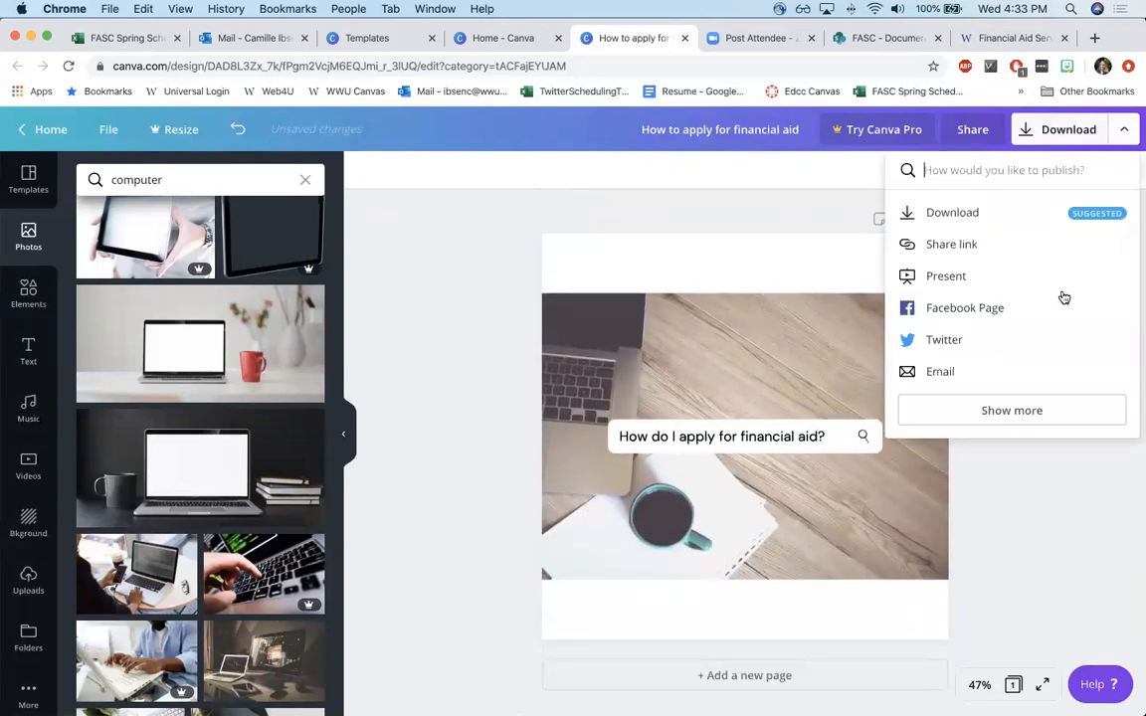
left_click(1002, 230)
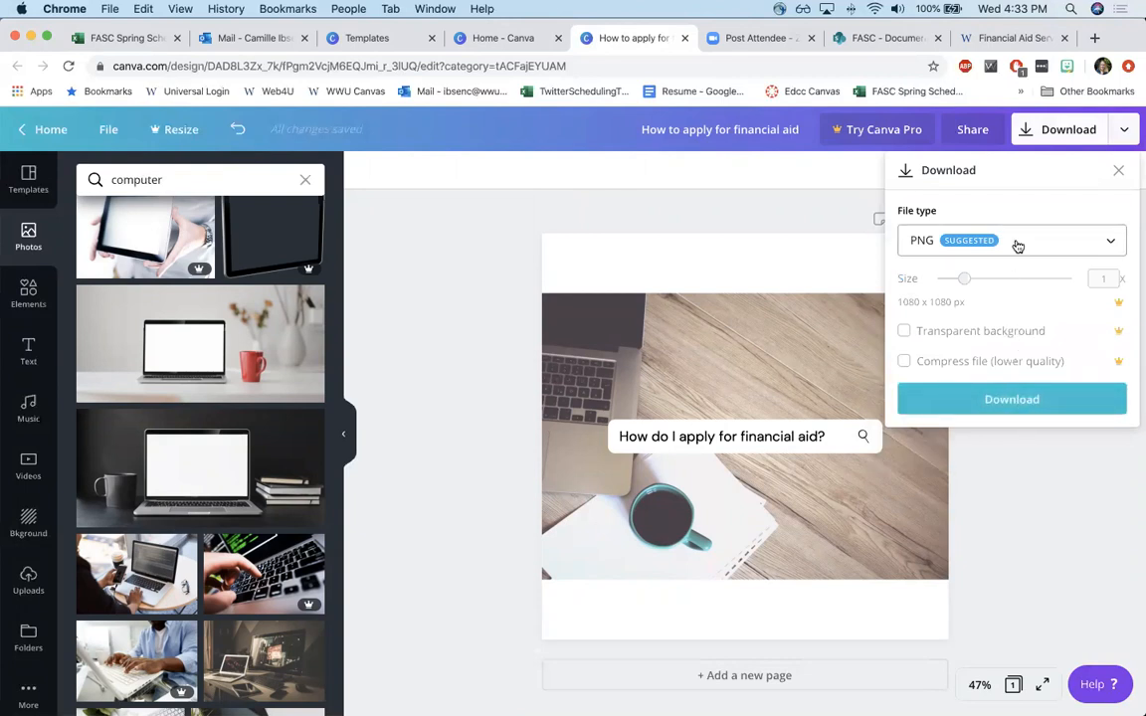
left_click(1017, 245)
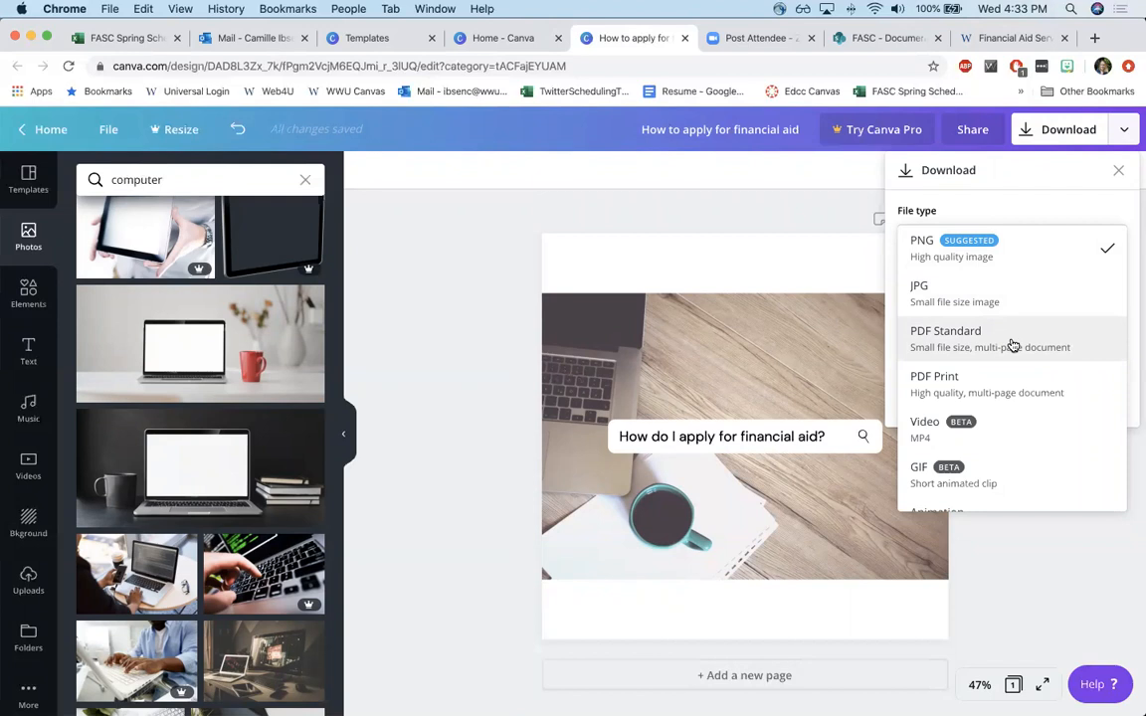
scroll(1020, 400, "down", 1)
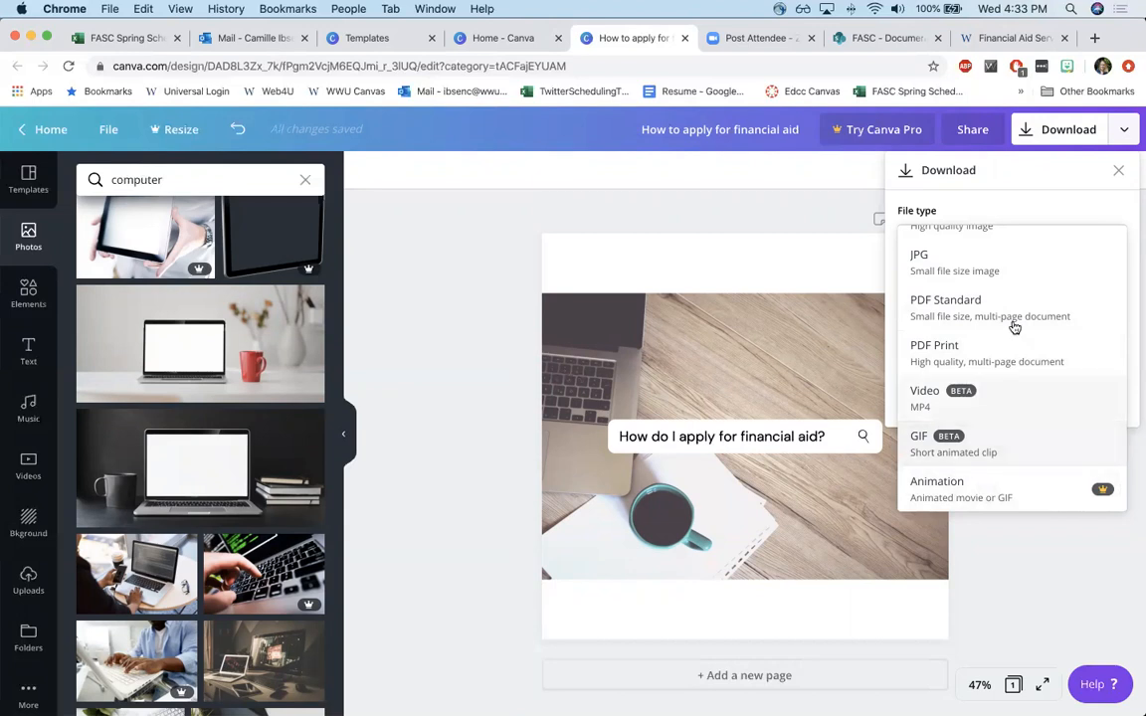
scroll(1013, 326, "up", 1)
left_click(1029, 214)
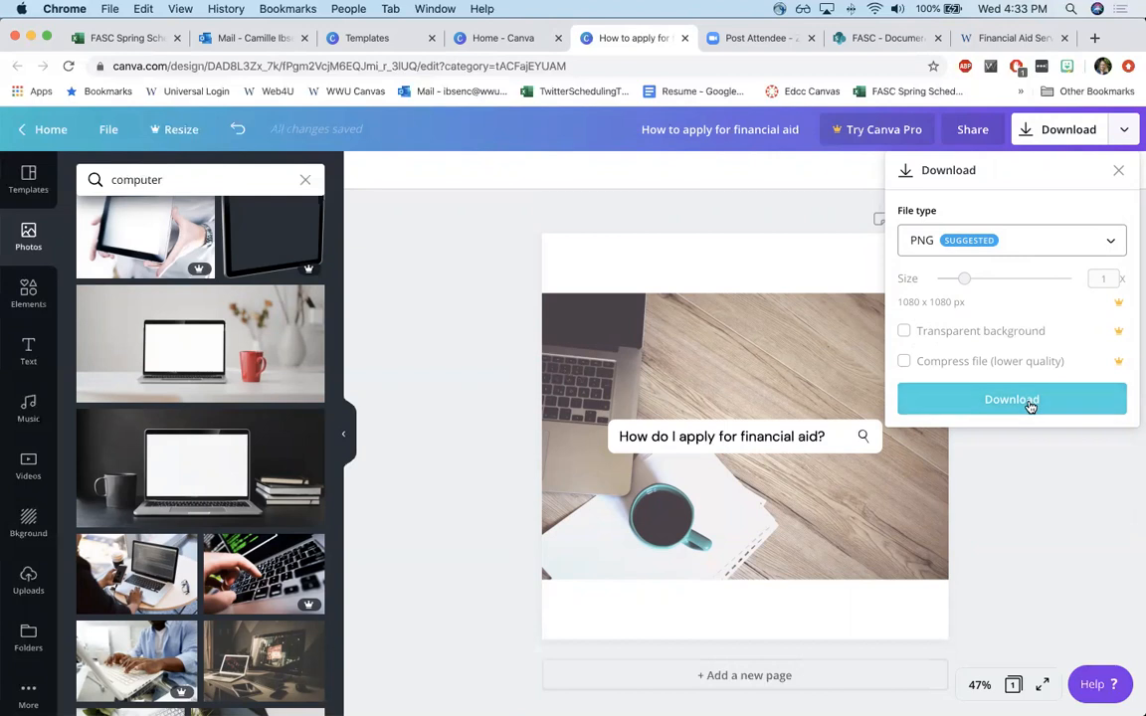
left_click(1030, 400)
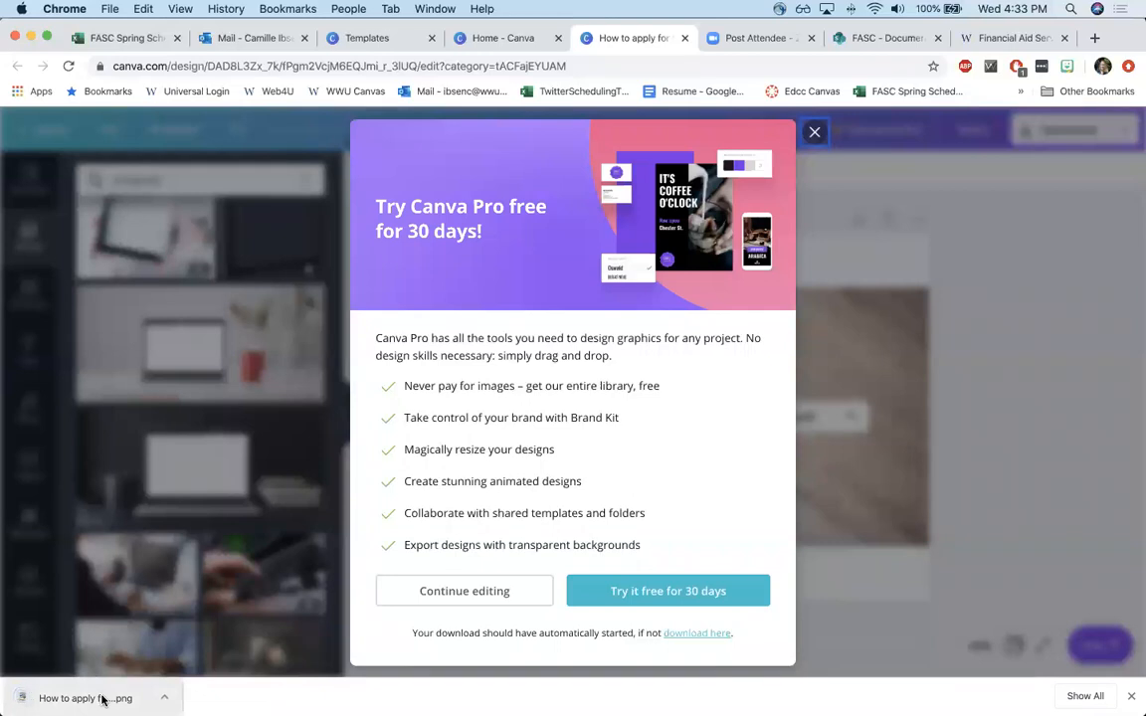
- Open the downloaded PNG in Preview to check it, and close it
left_click(102, 700)
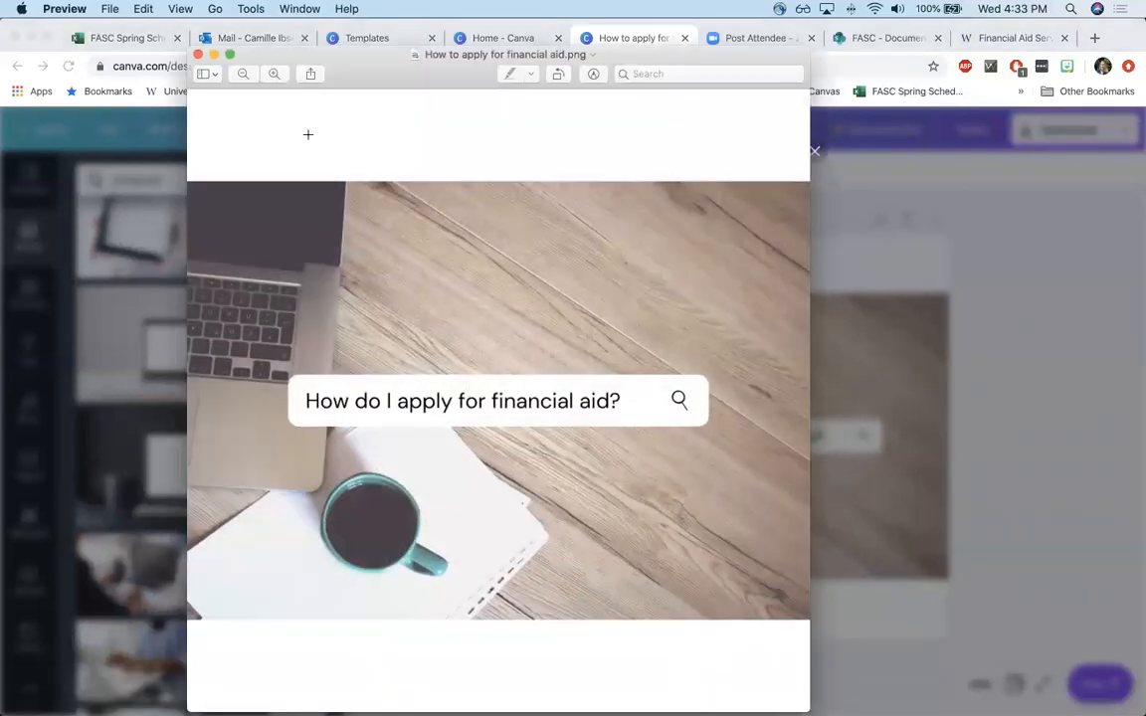
left_click(198, 56)
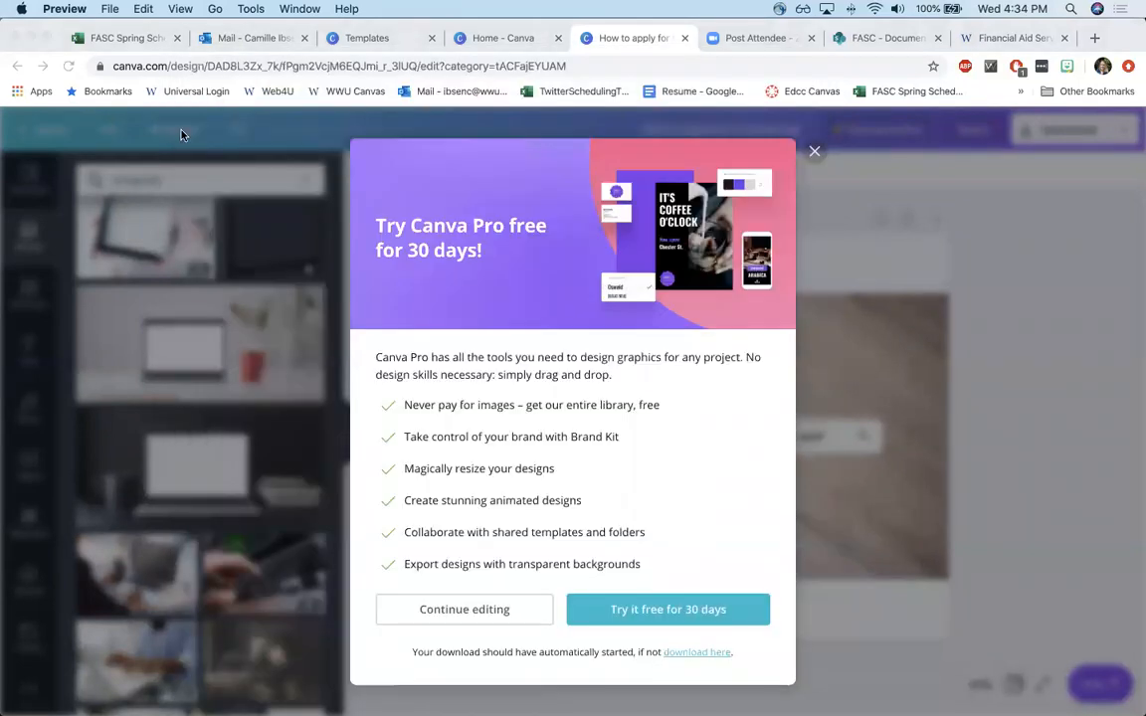
- Switch to the FASC SharePoint documents, upload "How to apply for financial aid.png" into the FAFSA folder, and check for it among the files
left_click(879, 40)
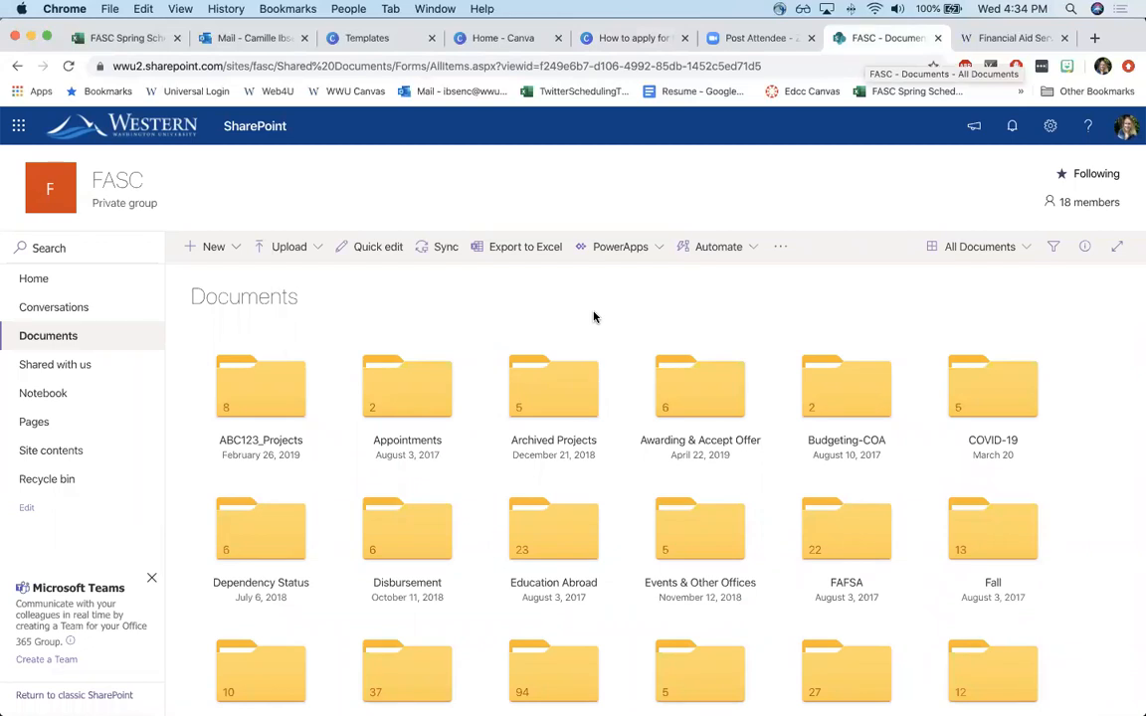
left_click(843, 548)
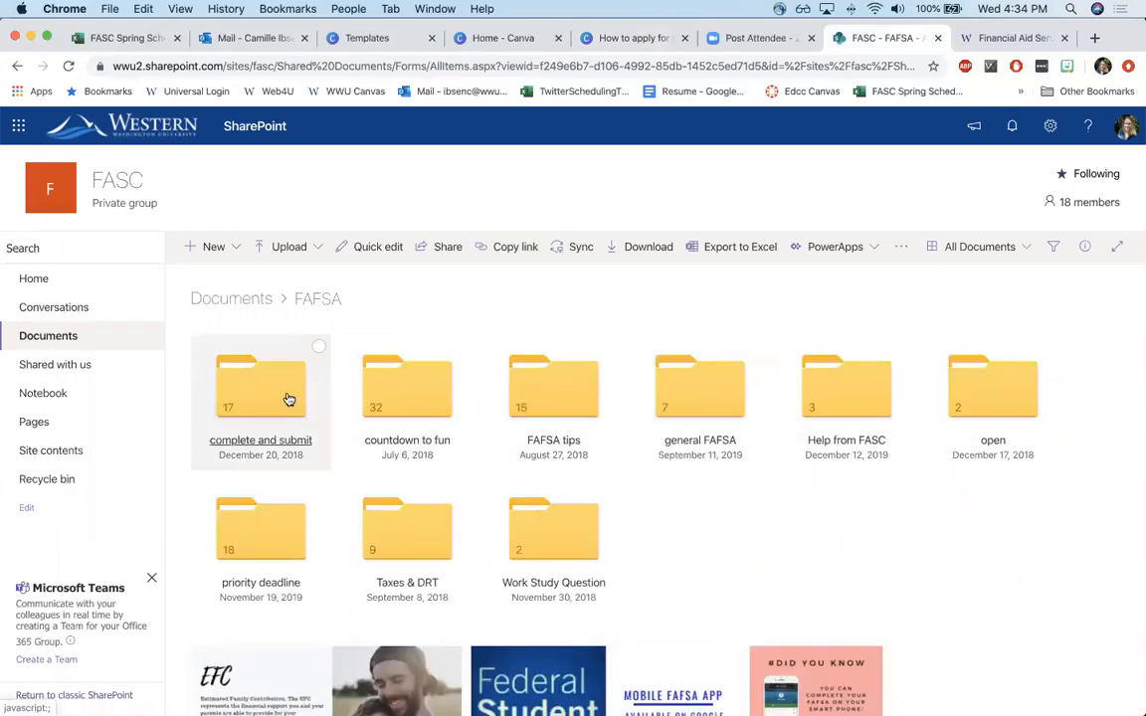
left_click(286, 247)
left_click(303, 280)
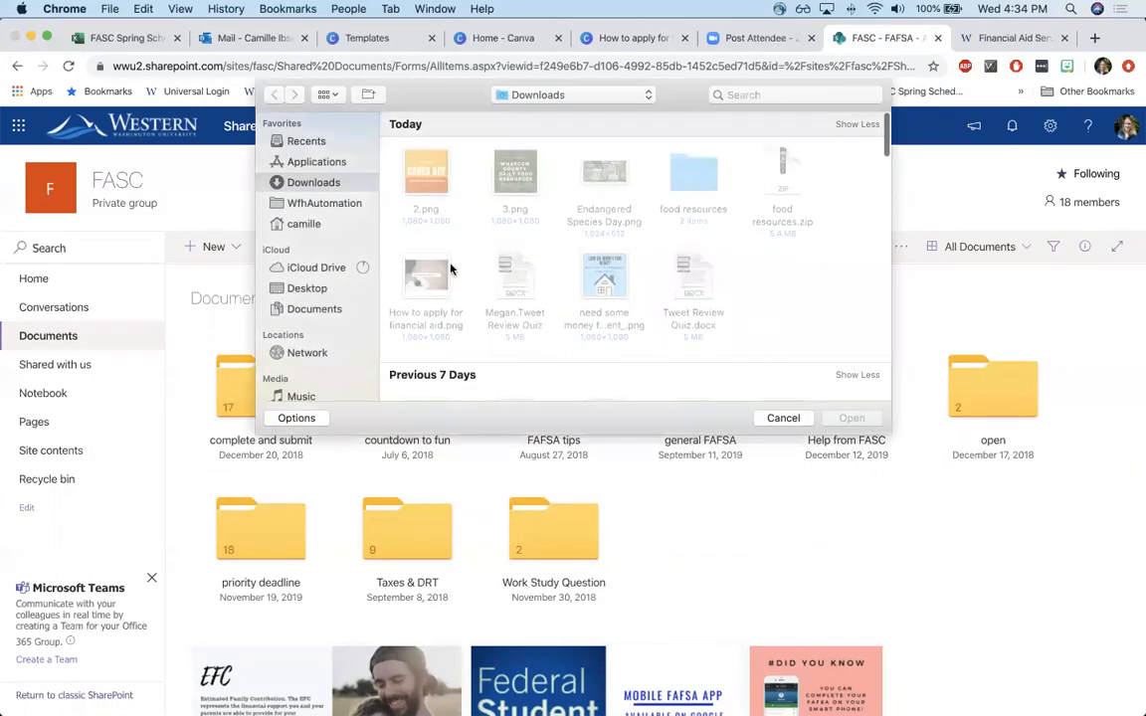
double_click(428, 284)
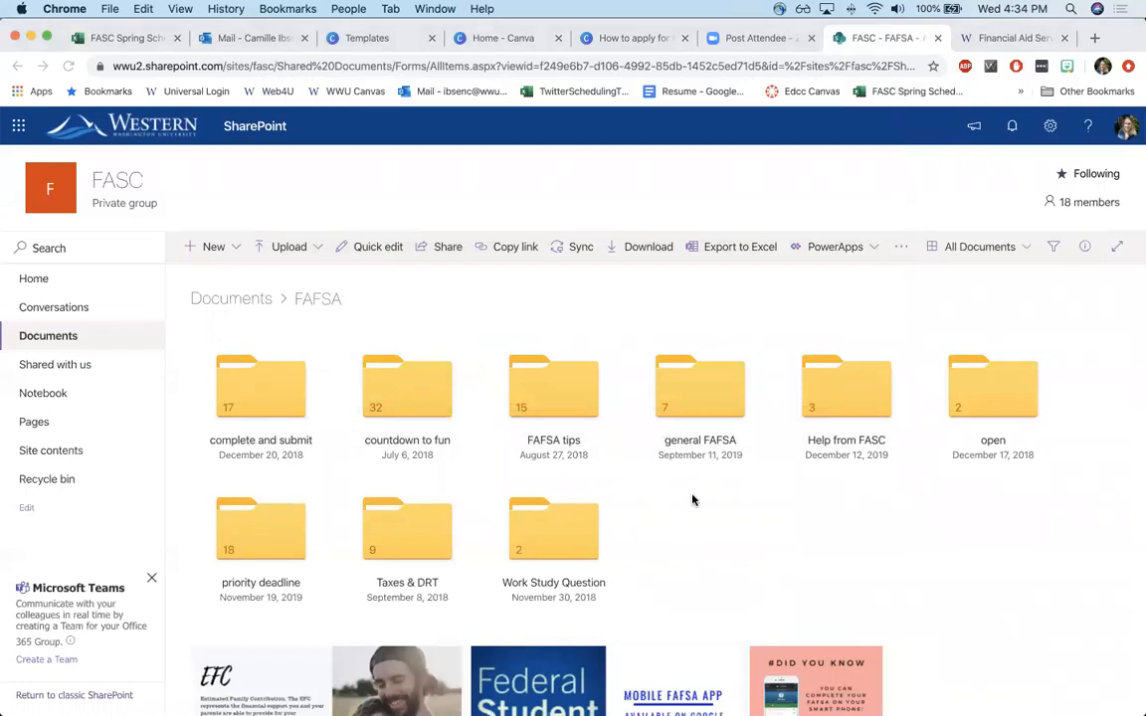
scroll(758, 548, "down", 8)
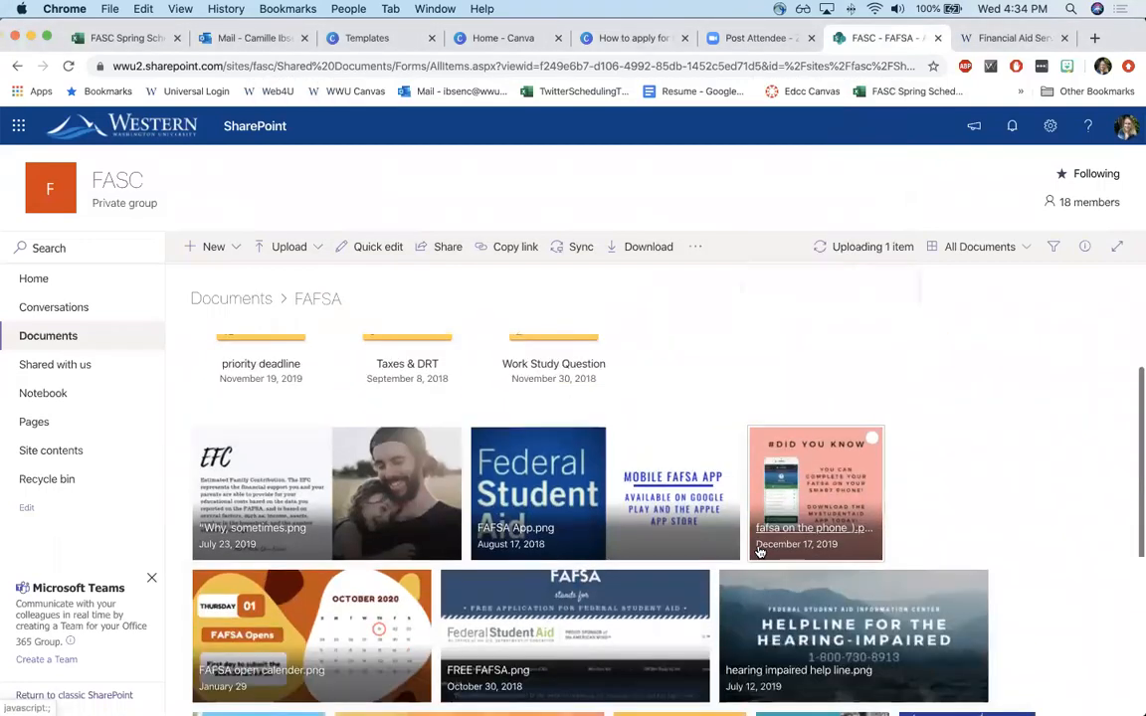
scroll(758, 548, "down", 2)
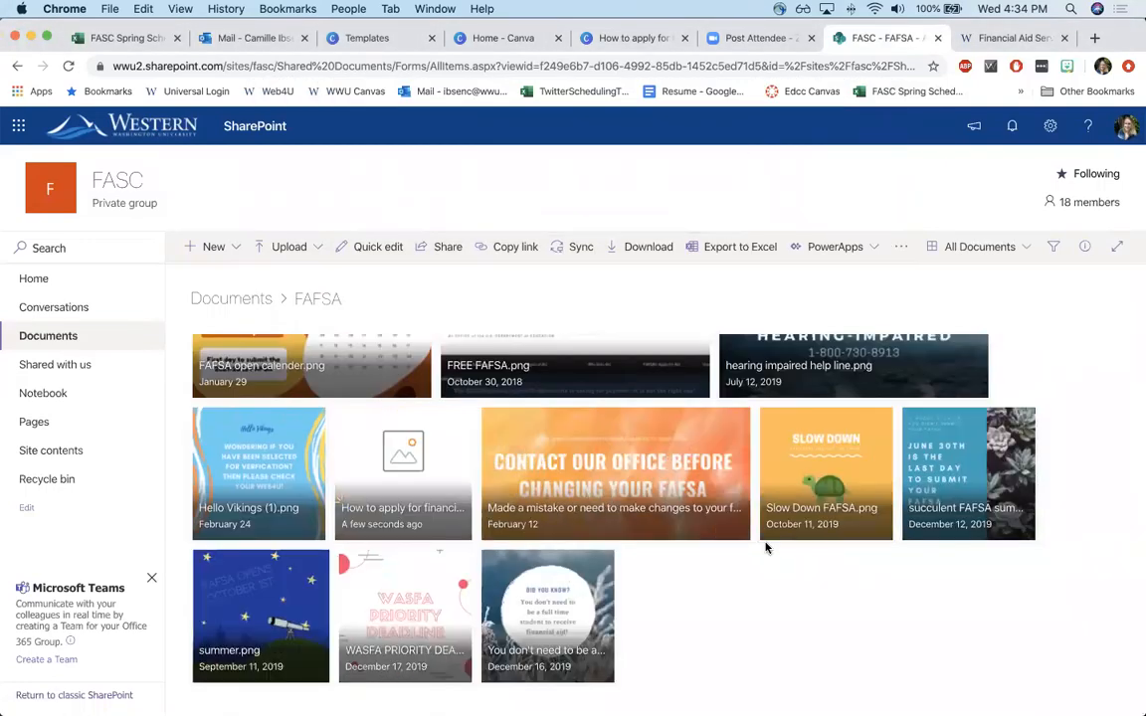
scroll(682, 593, "up", 10)
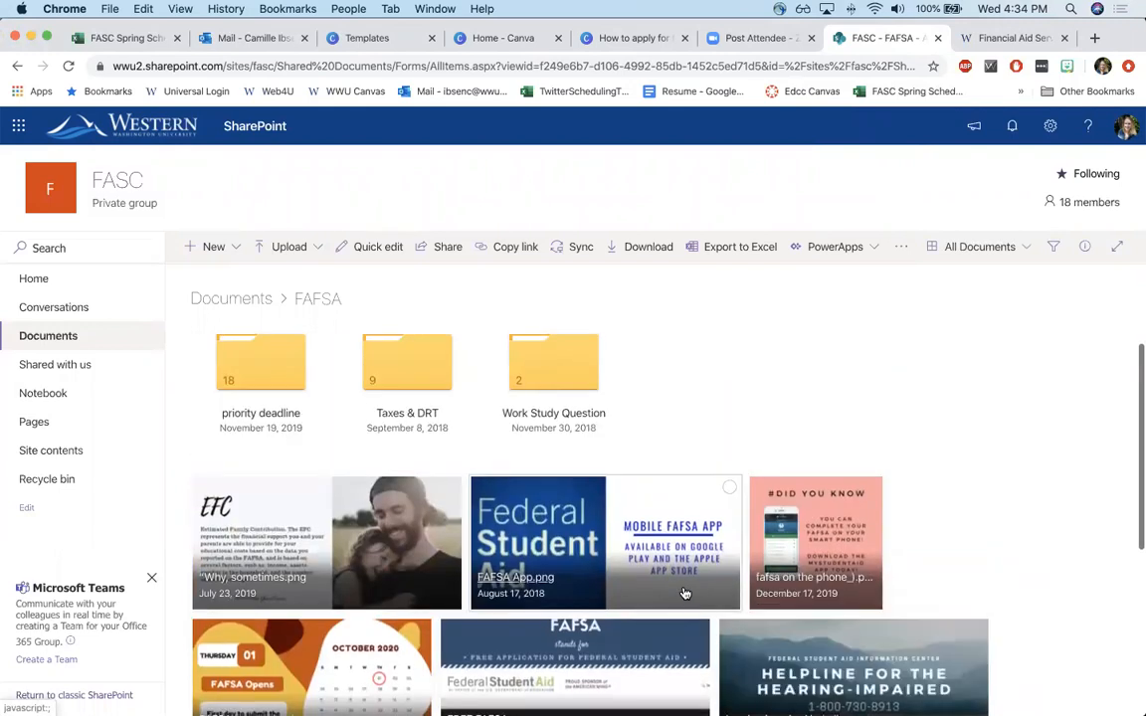
scroll(814, 431, "down", 5)
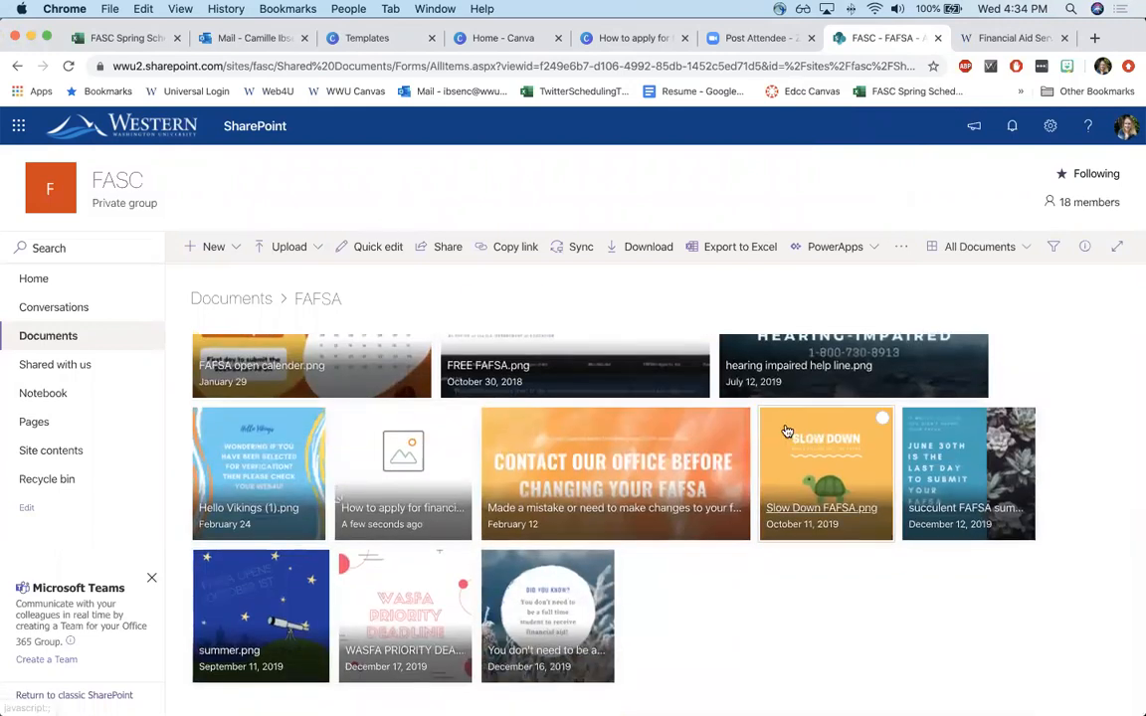